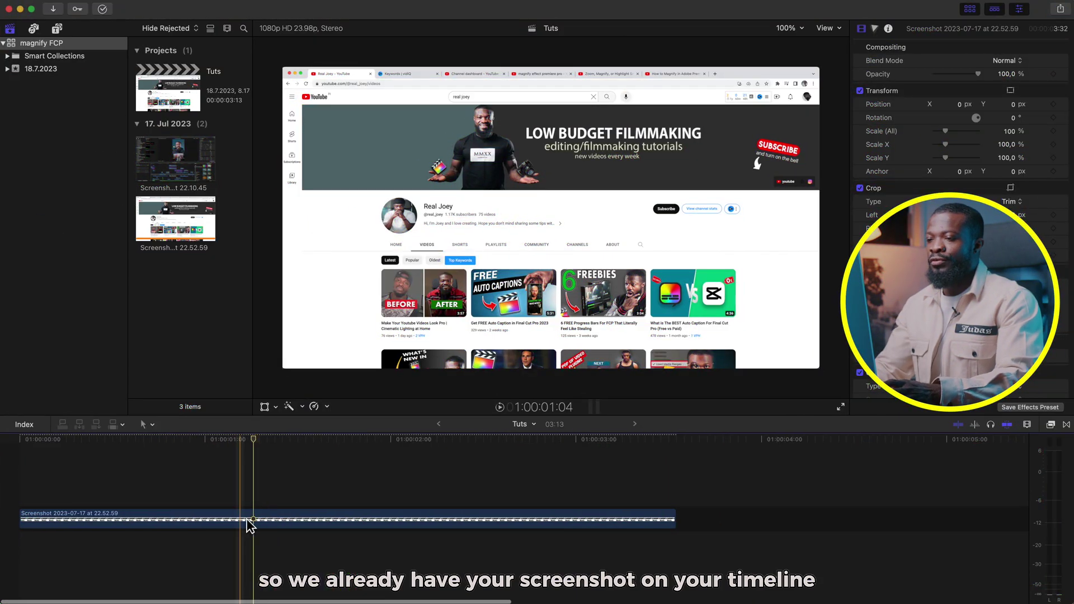
- Duplicate the screenshot clip onto a layer directly above itself
click(250, 520)
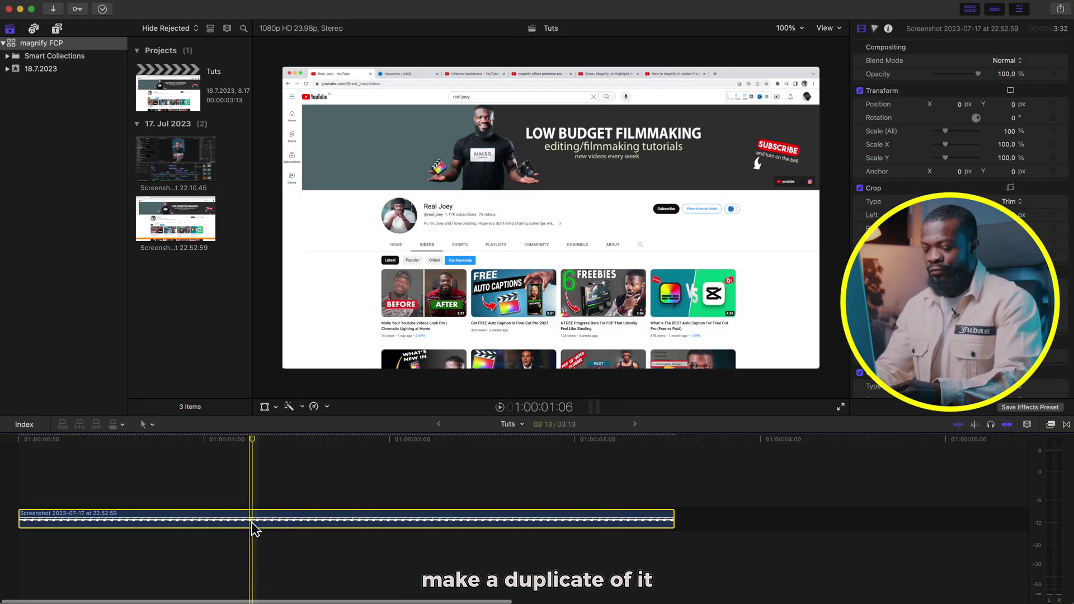
drag(252, 523, 249, 491)
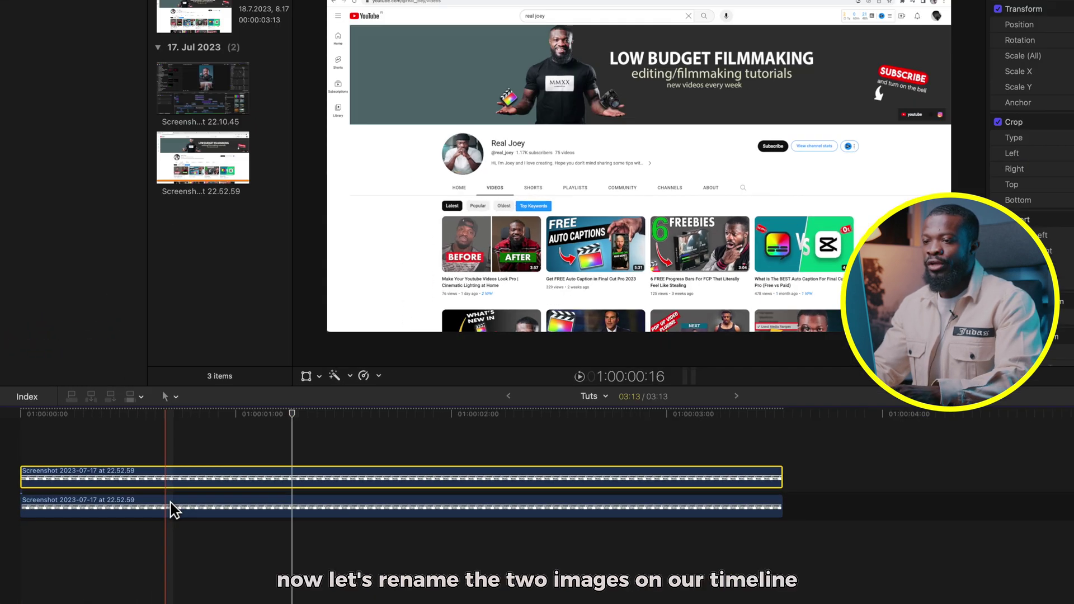
click(171, 503)
- Rename the top clip to 'Top image'
click(138, 483)
right_click(138, 484)
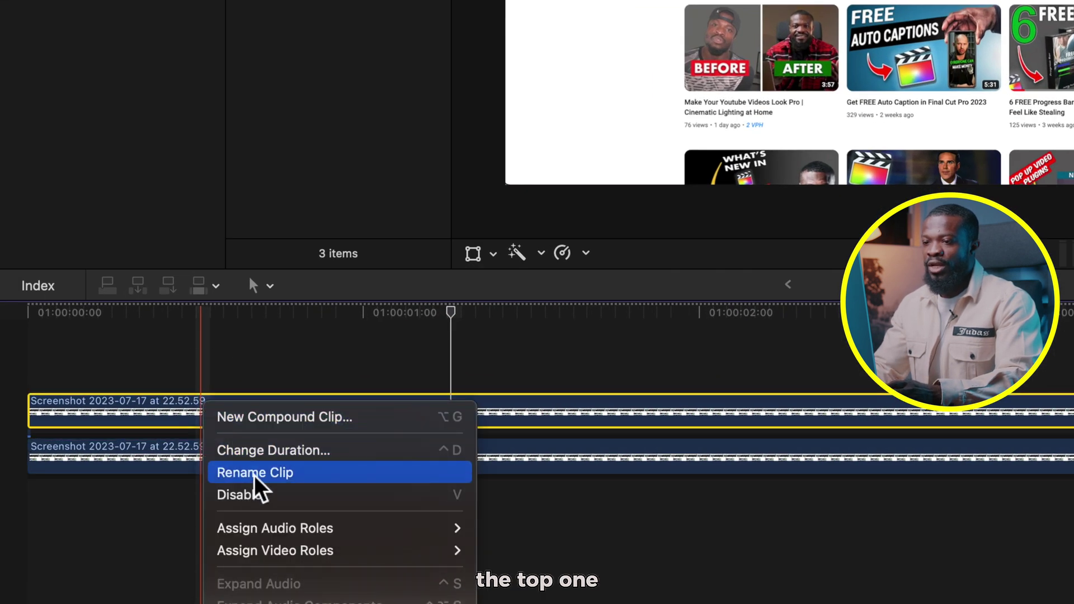
click(252, 473)
text(Top image)
key(Return)
- Rename the bottom clip to 'down image' and disable it
click(141, 468)
right_click(146, 467)
click(187, 521)
text(down image)
key(Return)
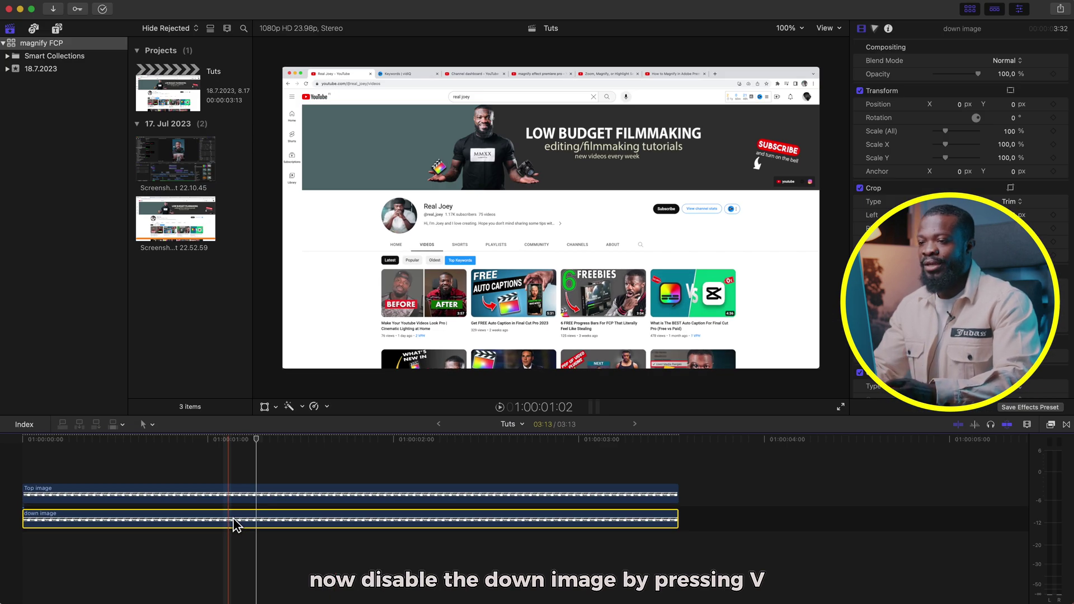
key(v)
click(226, 496)
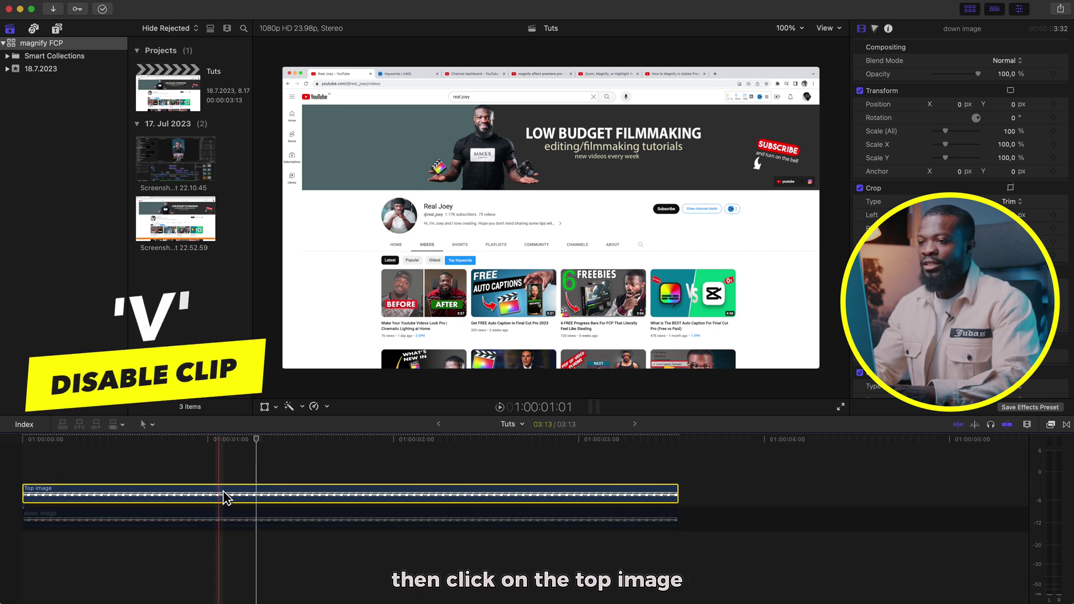
- Crop Top image to the channel header (Left 636.1, Right 1826.5, Top 914.2, Bottom 938.5)
click(1010, 188)
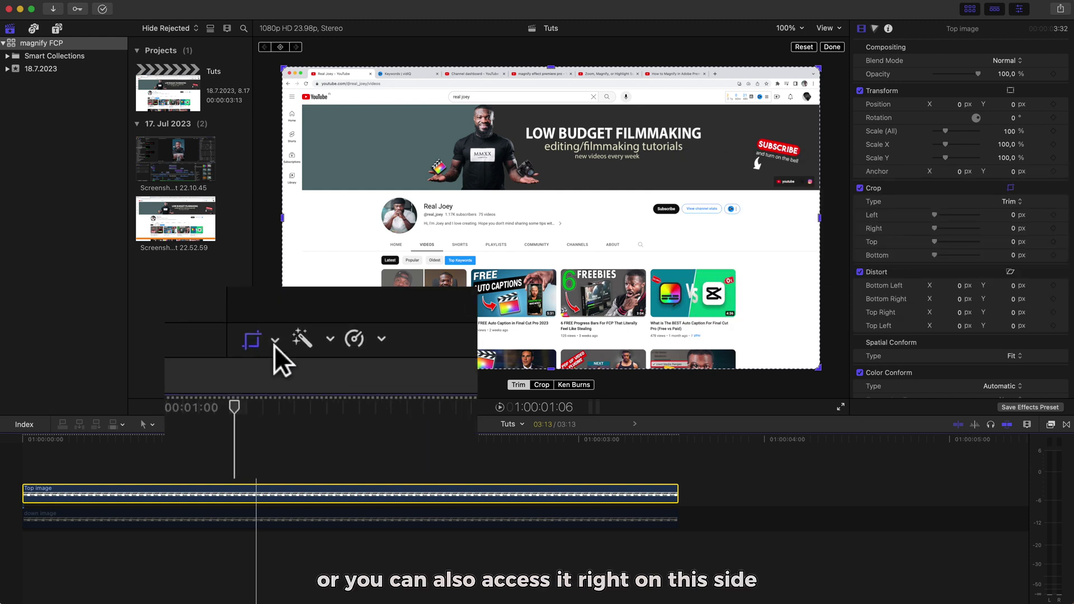
click(275, 407)
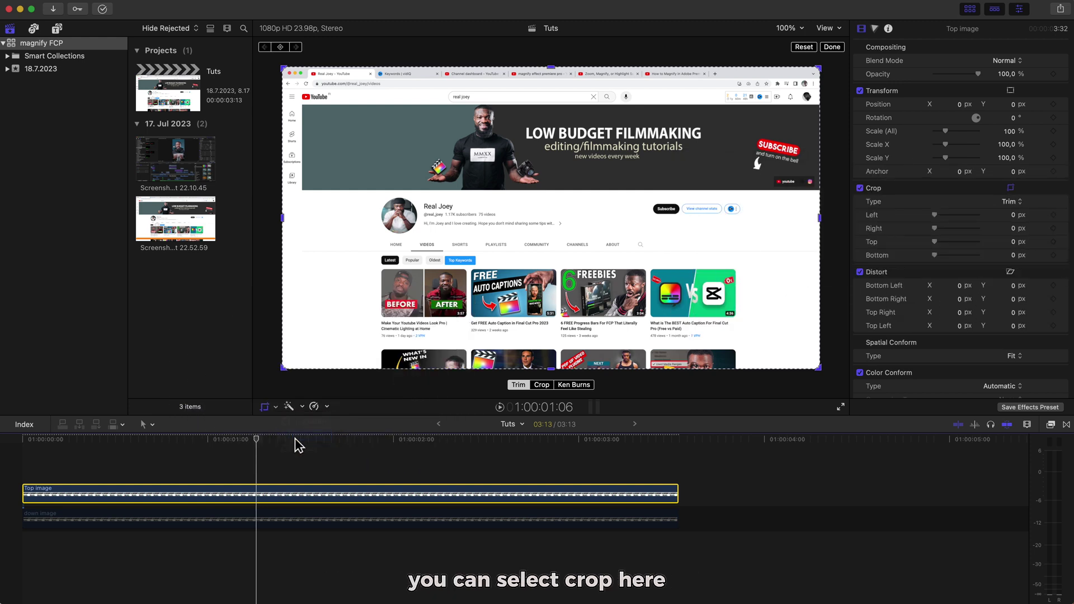
drag(282, 367, 368, 244)
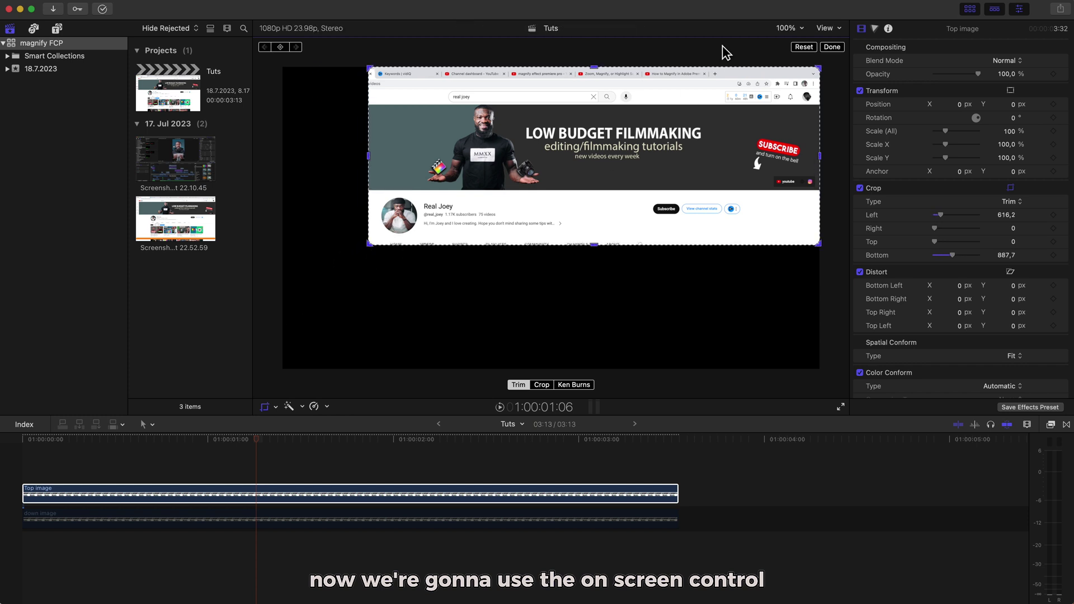
drag(822, 71, 549, 202)
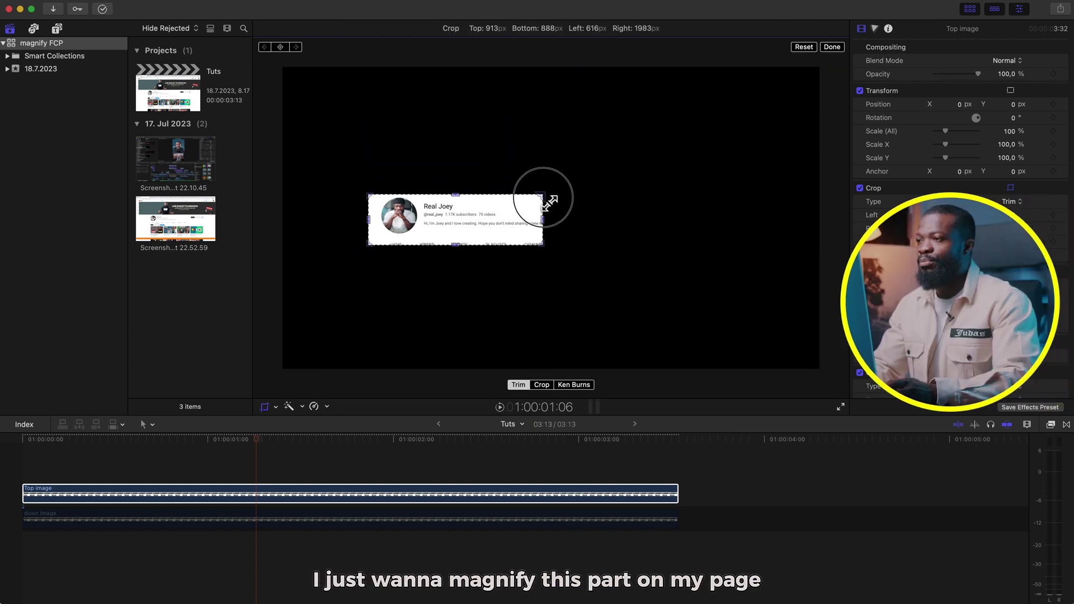
click(833, 48)
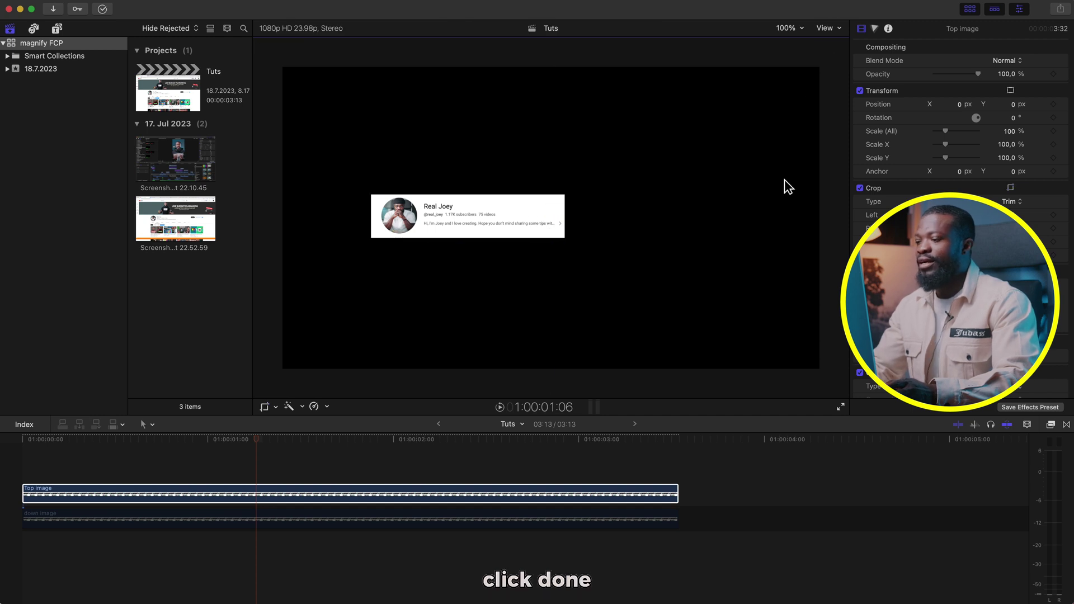
- Keyframe Top image's Position and Scale at 1:00:00:11 and again at 1:00:00:21
click(1011, 92)
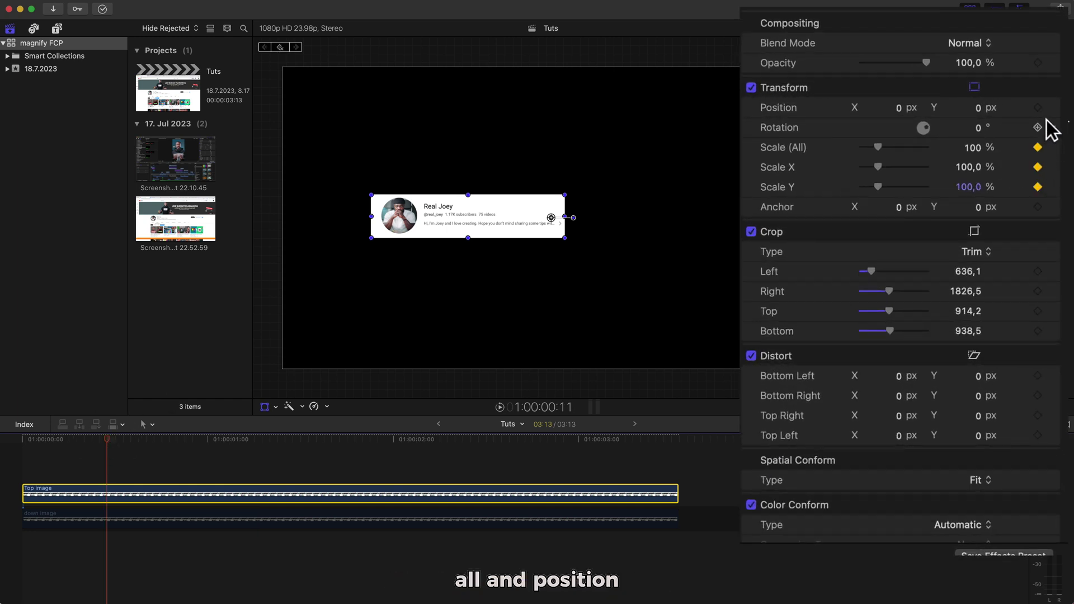
key(shift+Right)
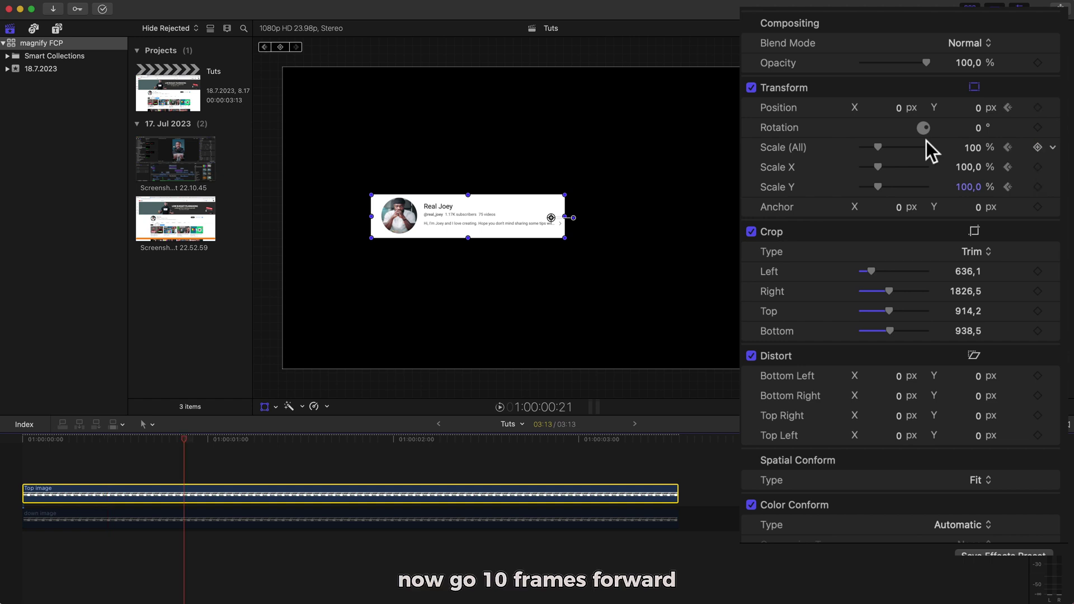
click(1039, 147)
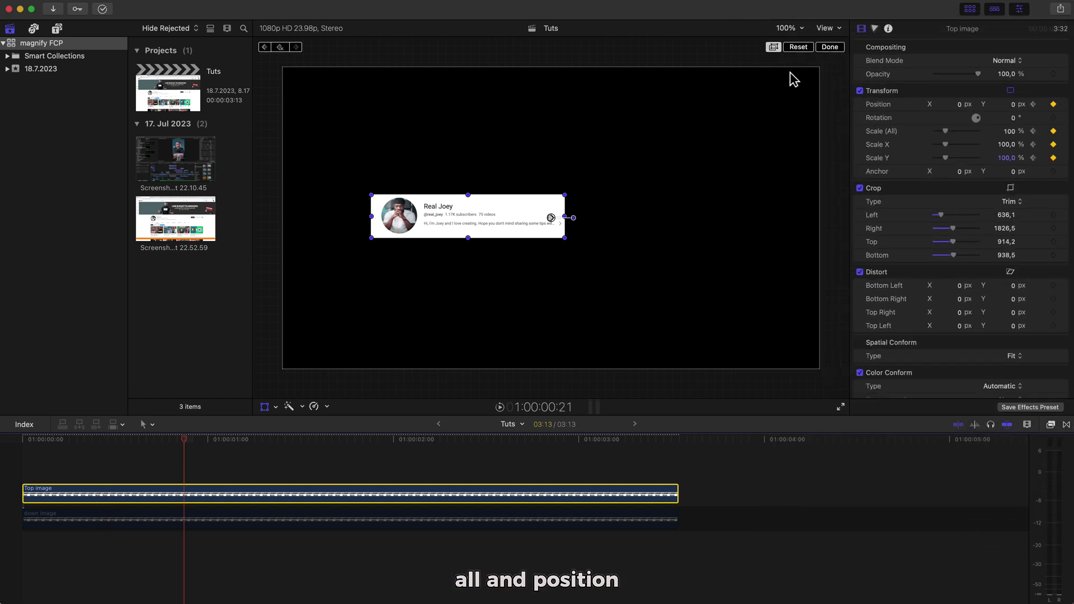
click(1053, 104)
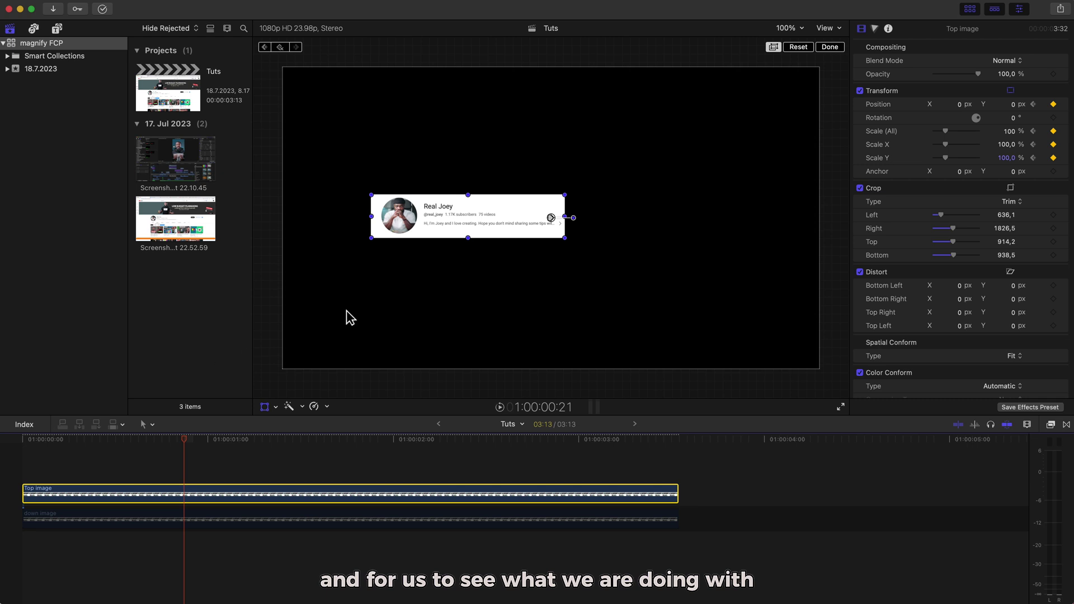
- Re-enable down image, then scale Top image to 203% and shift it right to about X 405.3 px
click(193, 529)
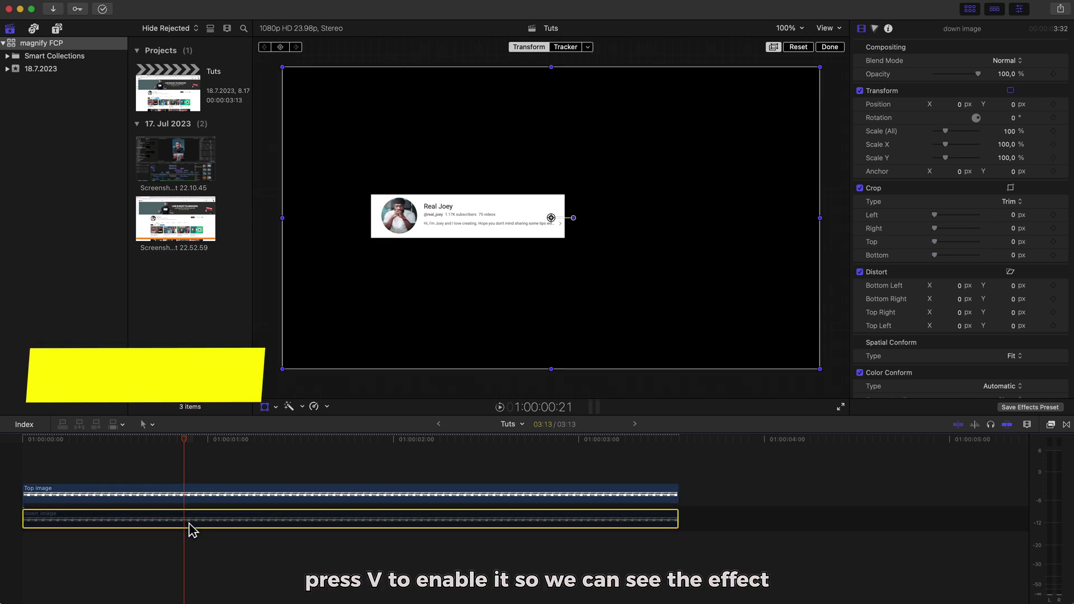
key(v)
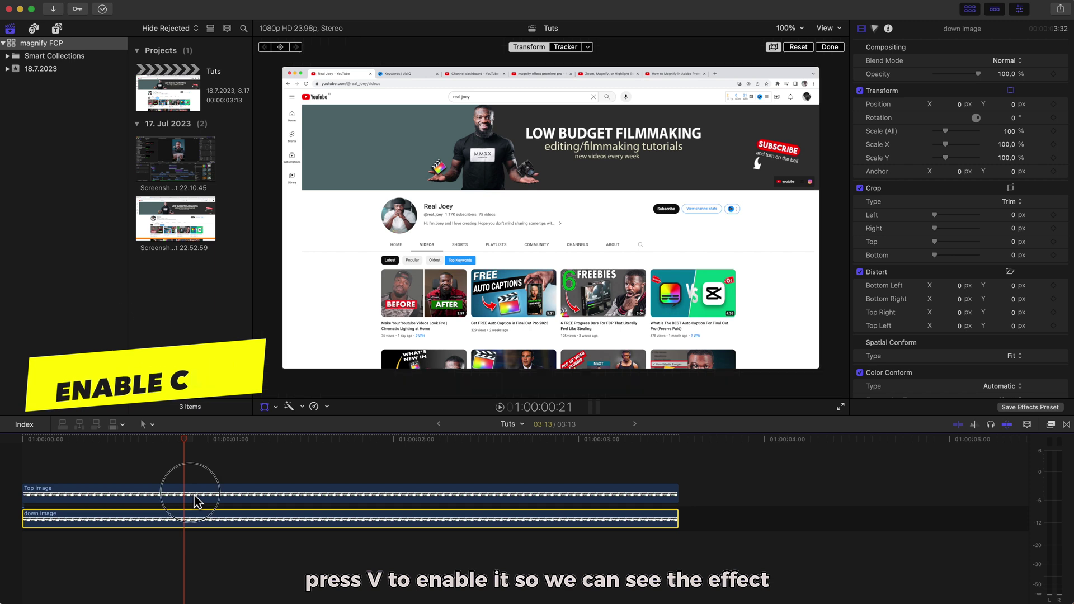
click(194, 499)
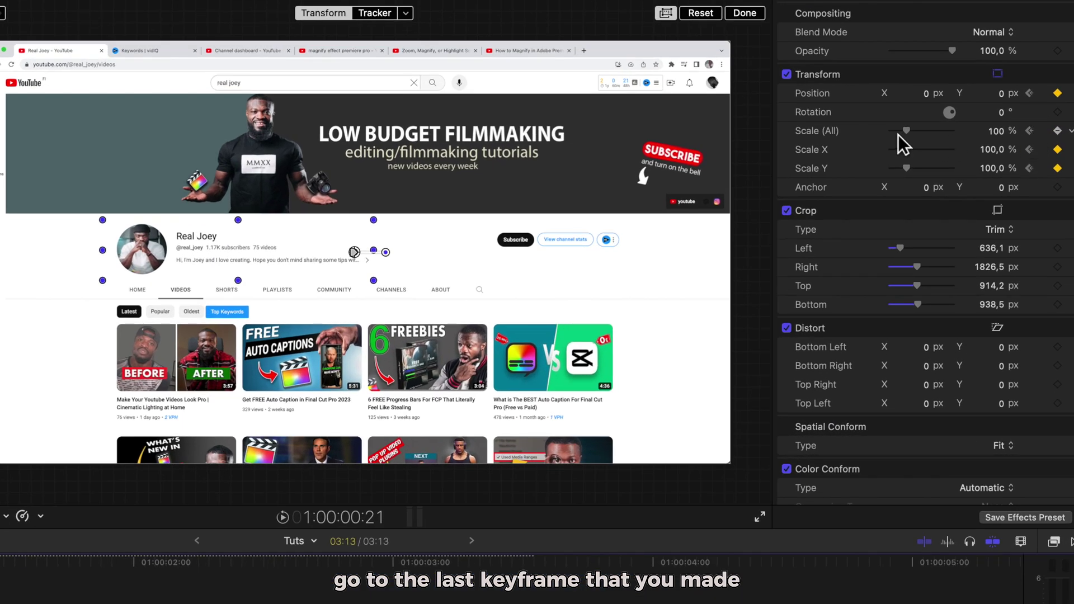
drag(914, 134, 931, 135)
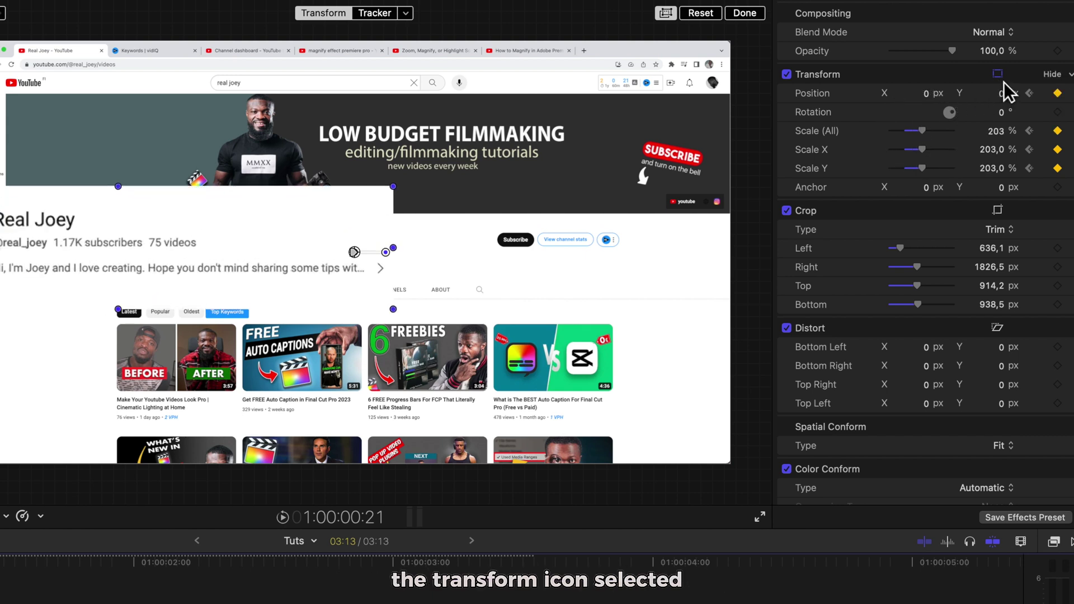
drag(170, 254, 317, 257)
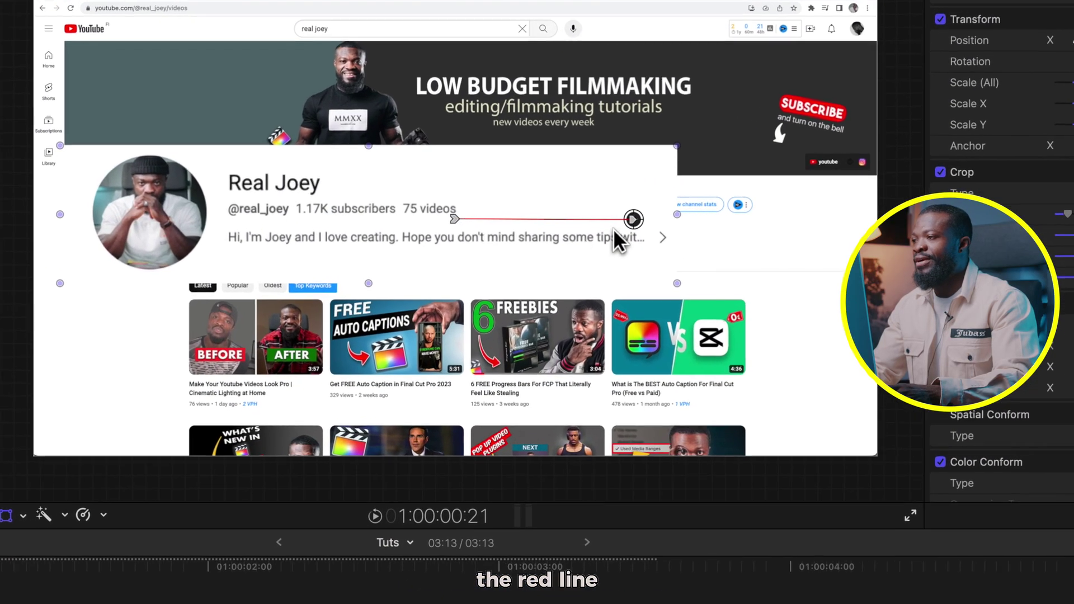
- Switch the Top image's motion path end and keyframe points from smooth to Linear
click(639, 227)
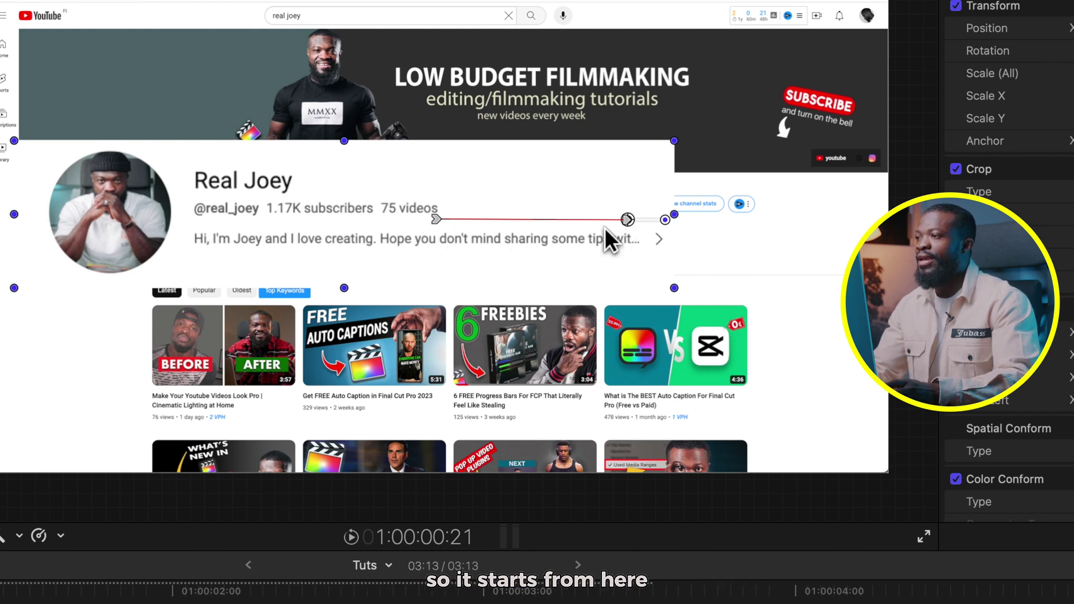
right_click(626, 220)
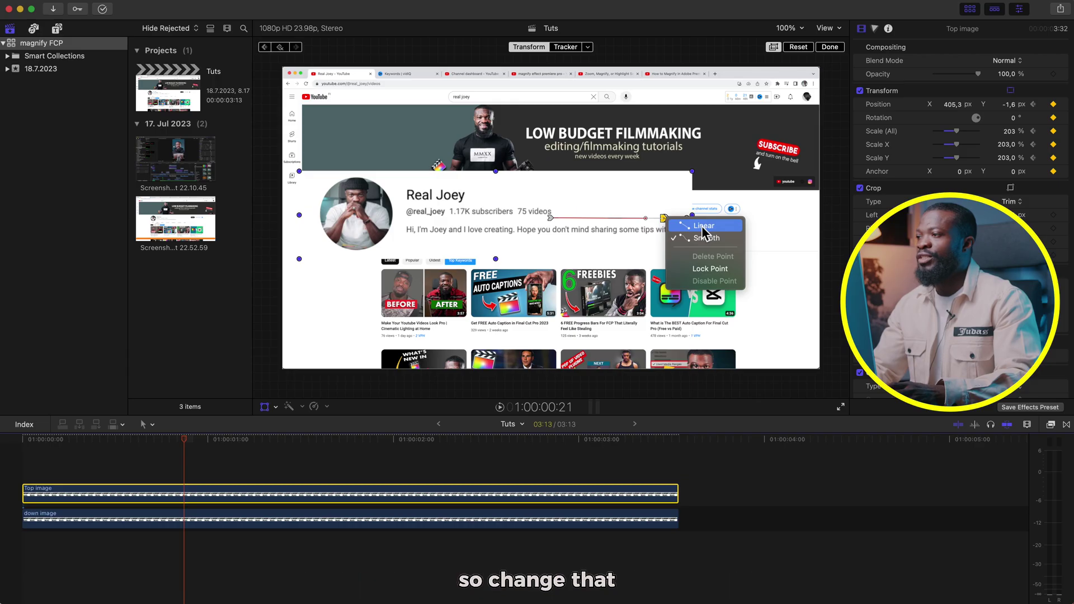
right_click(555, 220)
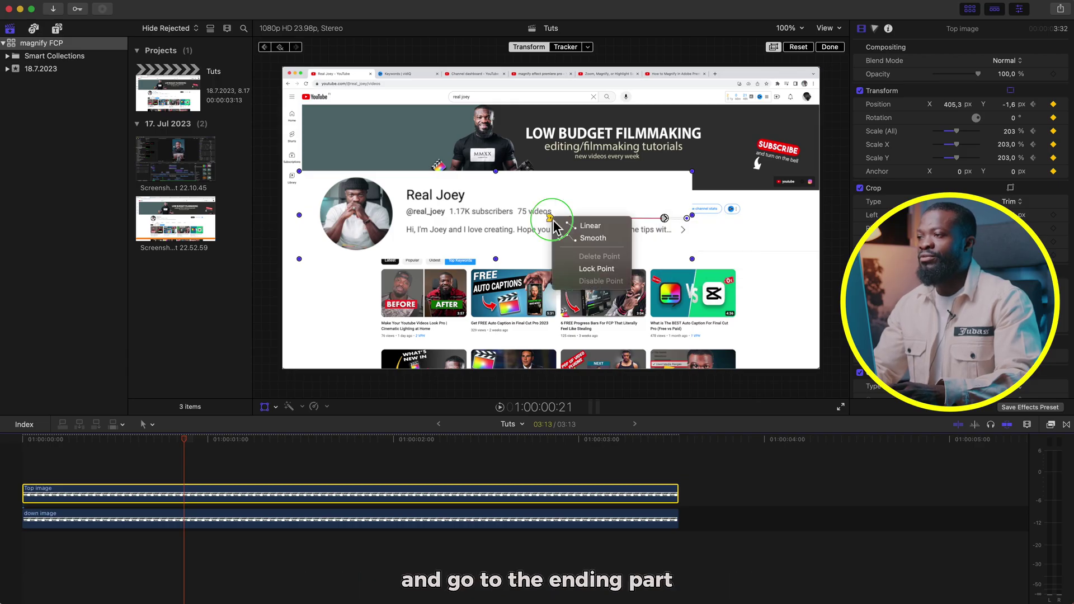
click(579, 227)
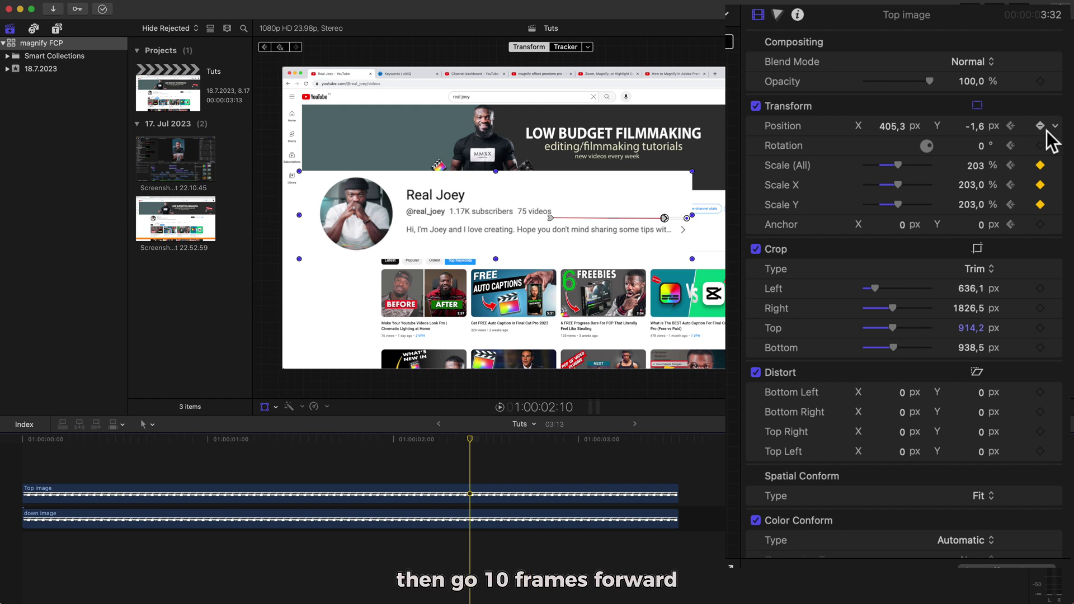
- Ten frames later, set Top image to Scale 100% and Position X 0, Y 0
key(shift+Right)
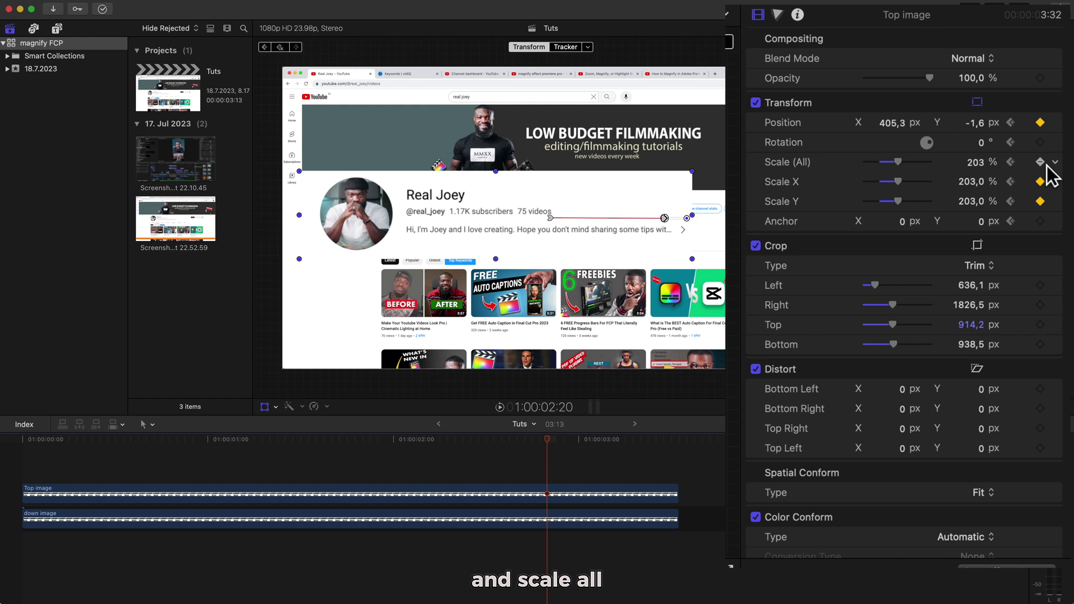
click(977, 163)
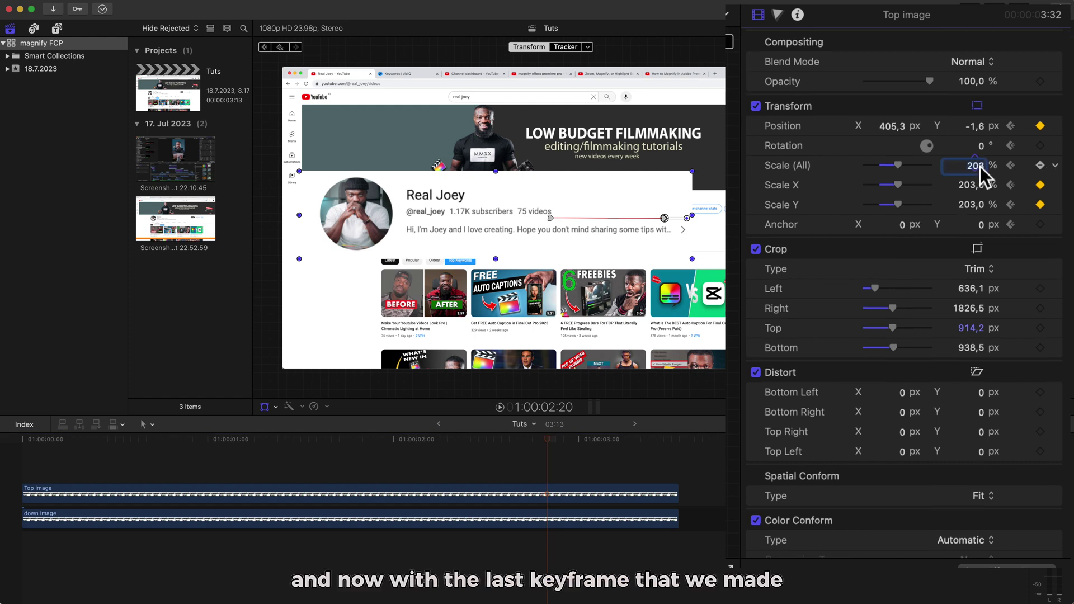
double_click(979, 167)
text(100)
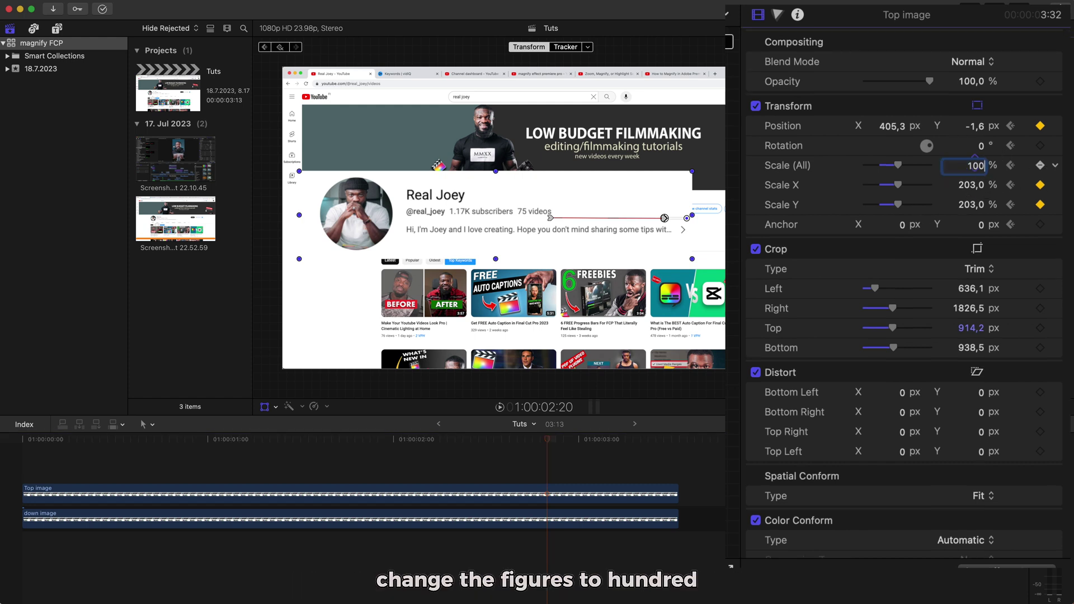
key(Return)
click(985, 131)
text(0)
click(888, 129)
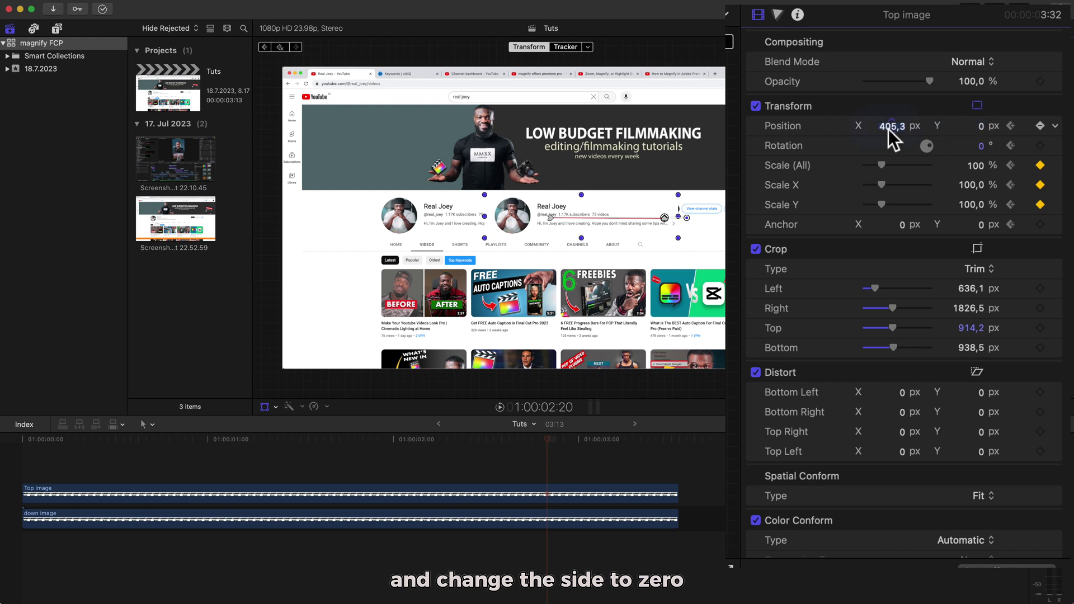
text(0)
key(Return)
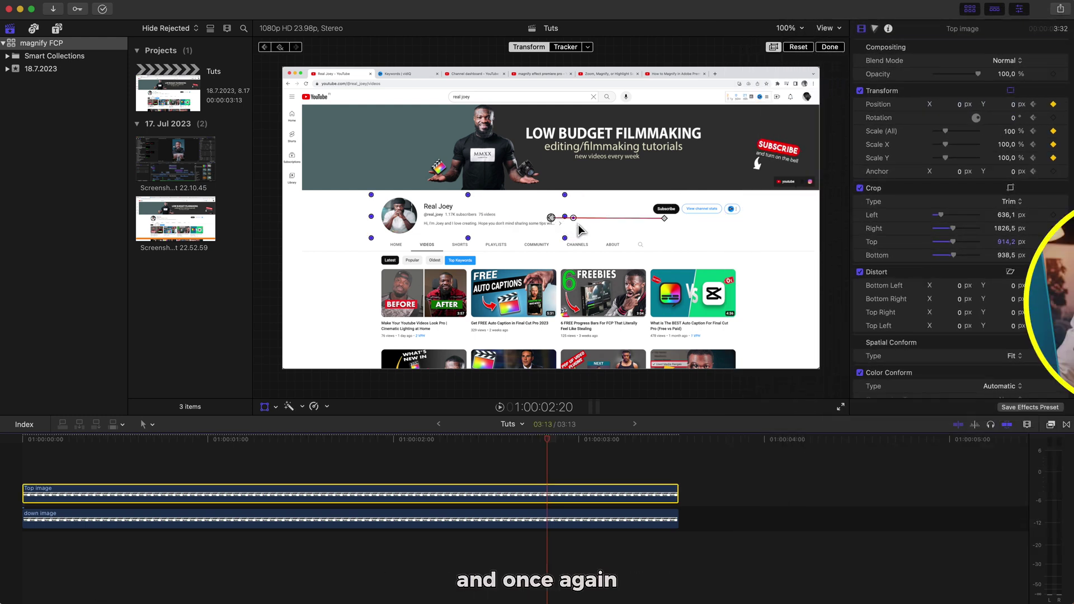
- Set the start and end motion path keyframes to Linear interpolation
right_click(666, 220)
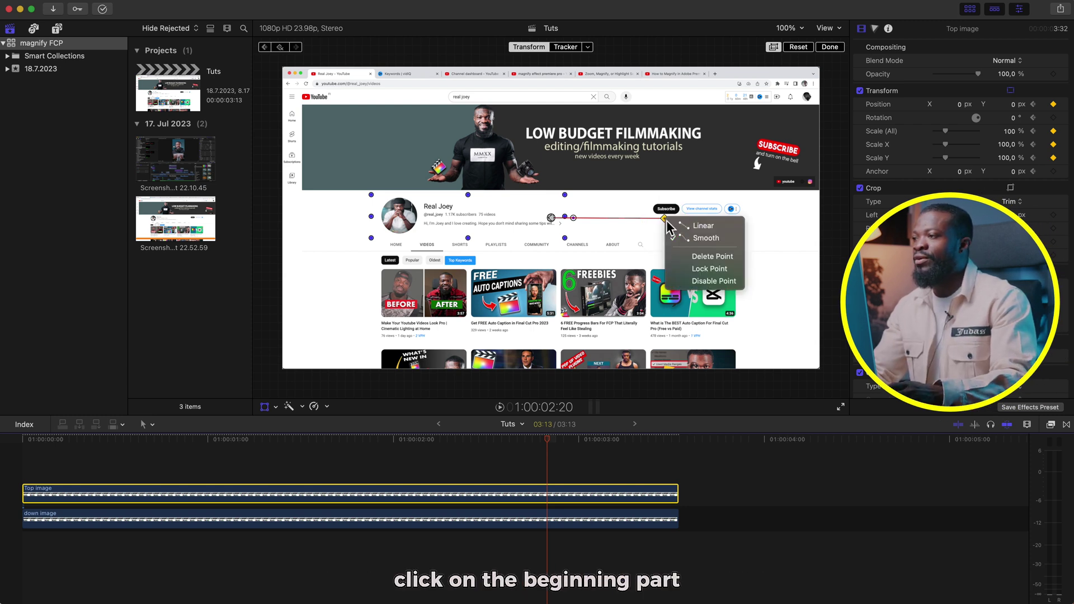
click(697, 228)
right_click(551, 218)
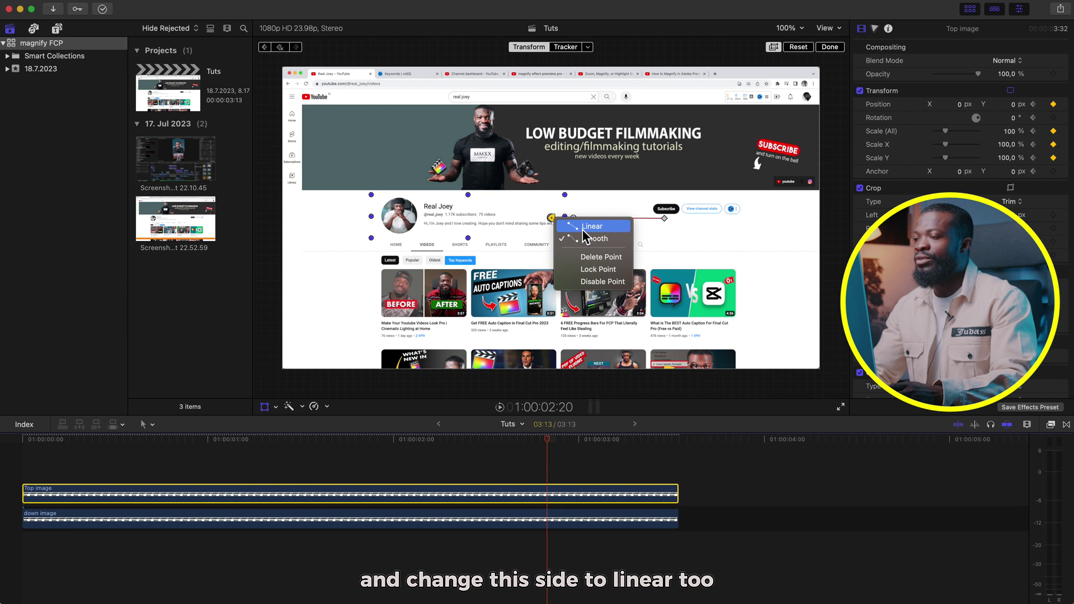
click(583, 227)
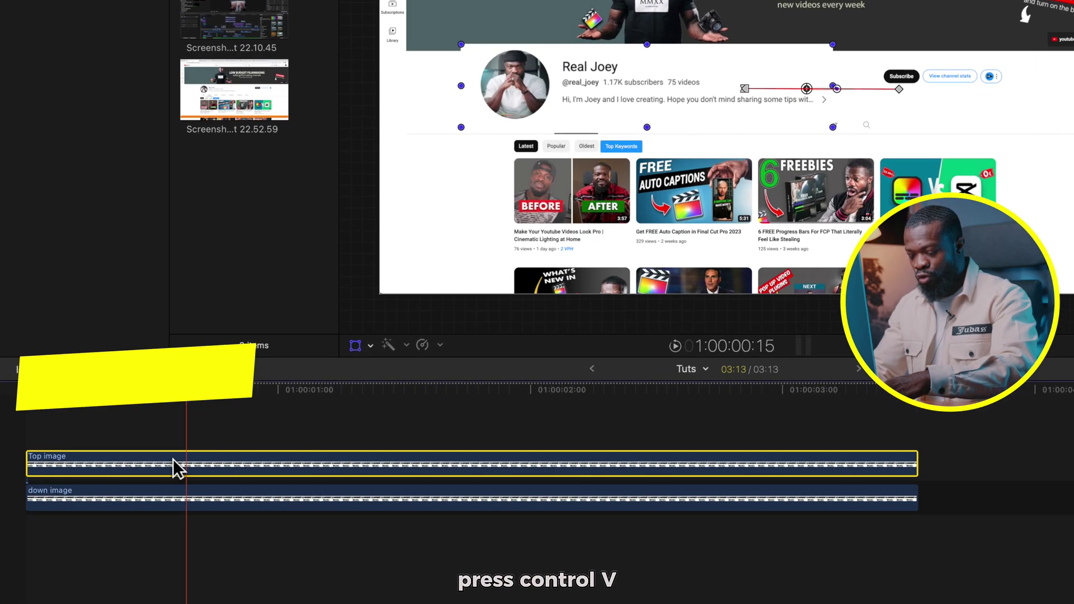
- Add markers at each Top image Transform keyframe, from 1:00:00:11 to 1:00:02:20
key(ctrl+v)
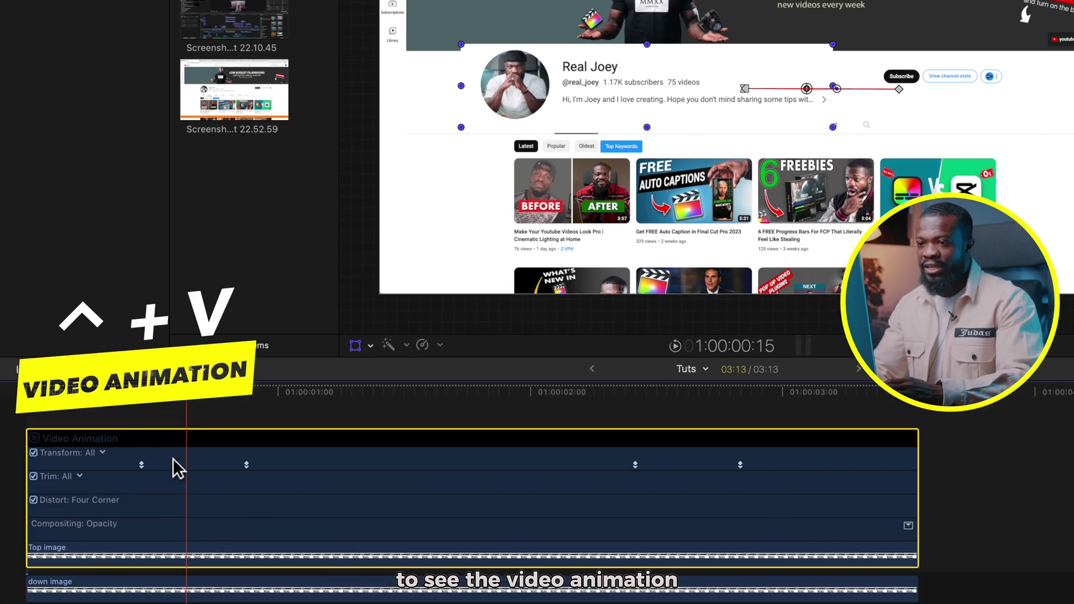
click(152, 405)
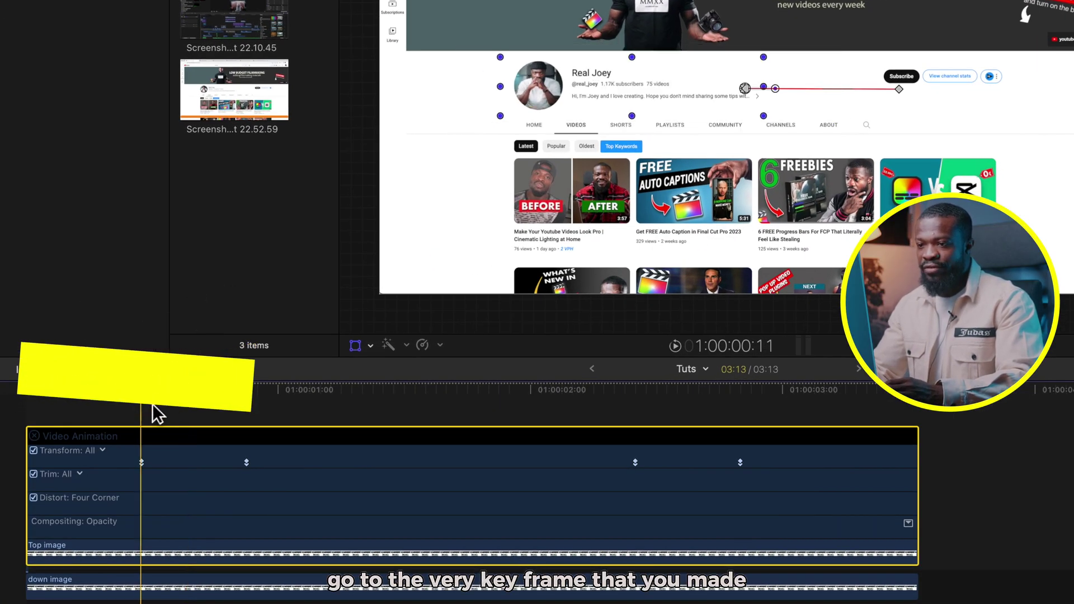
key(m)
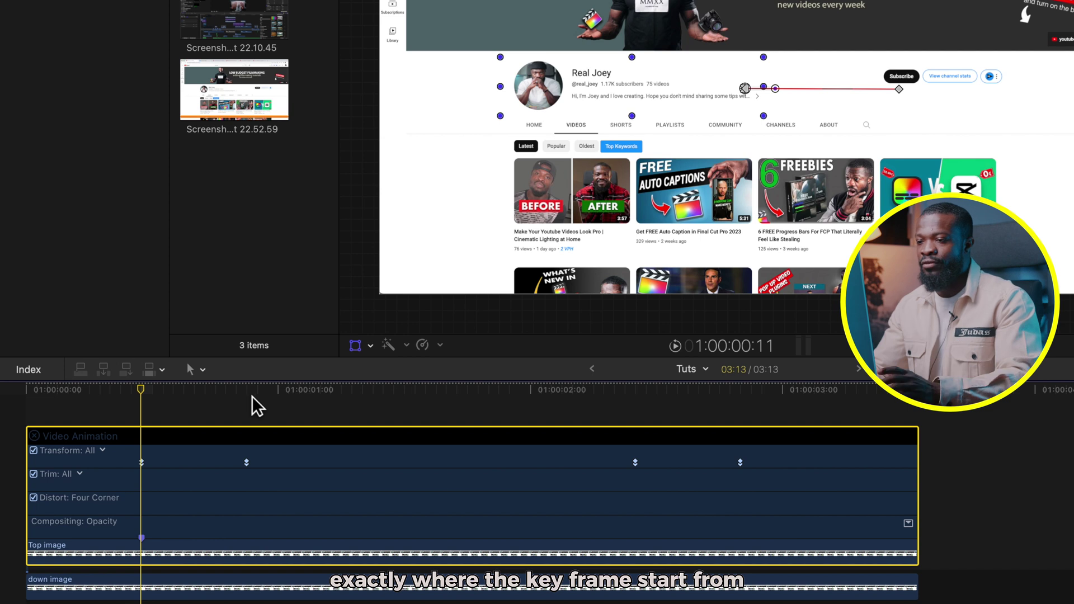
click(252, 390)
key(m)
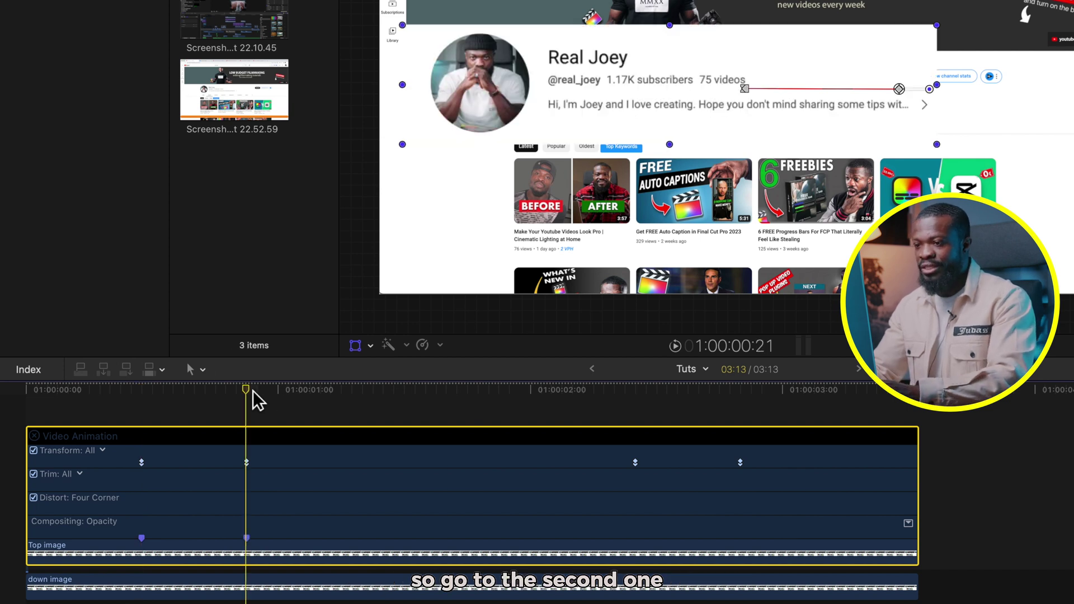
click(636, 395)
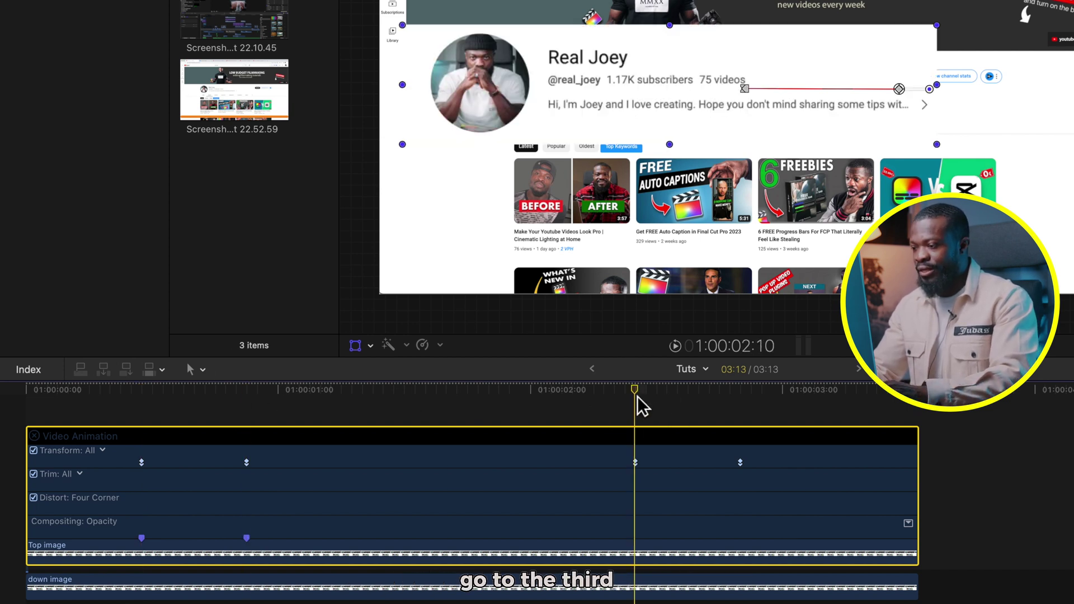
key(m)
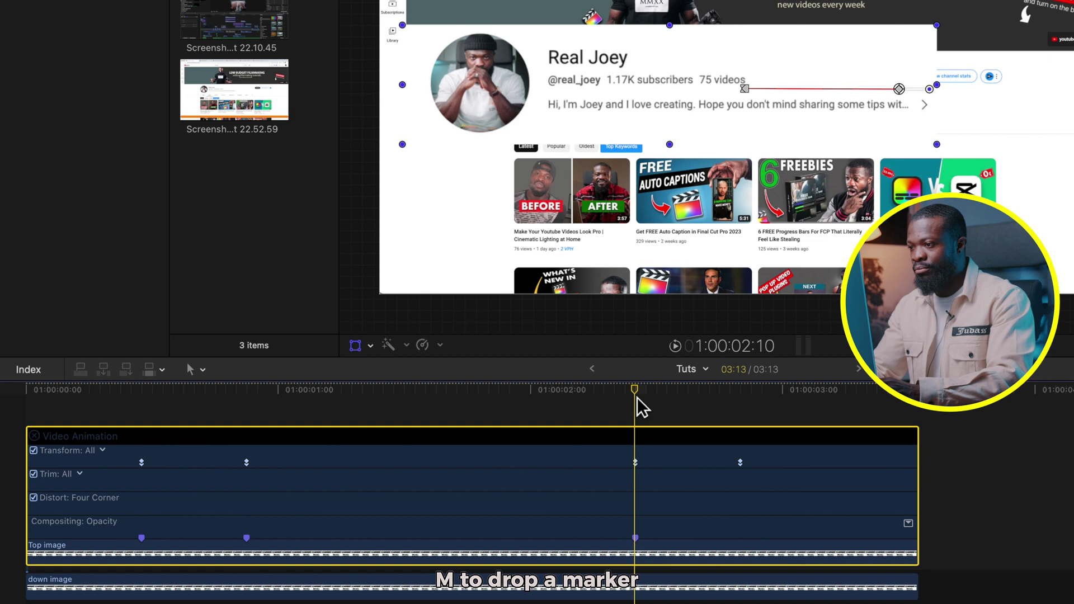
click(740, 394)
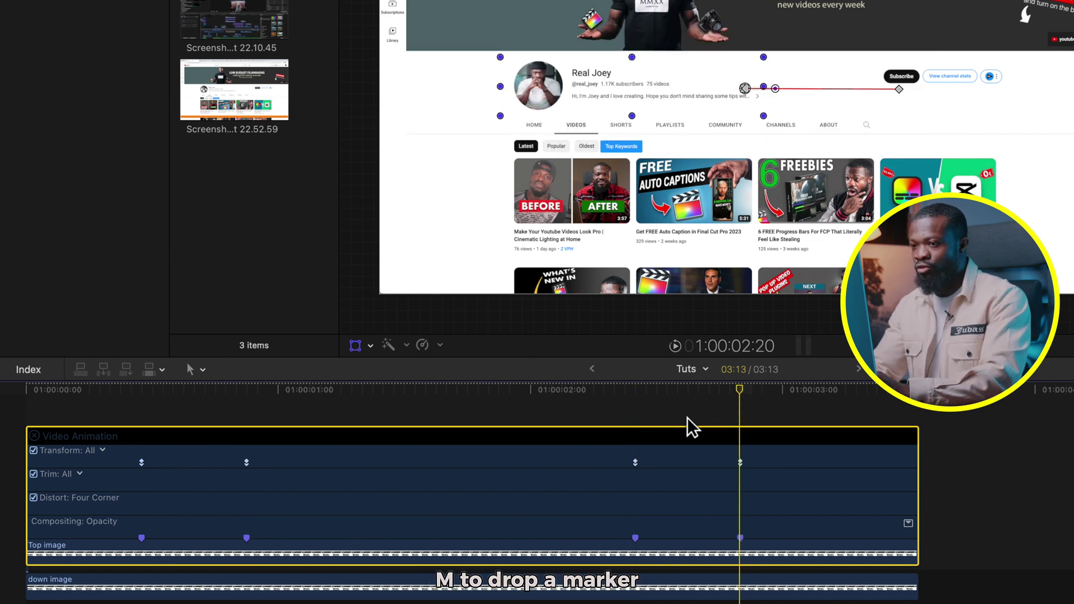
click(34, 436)
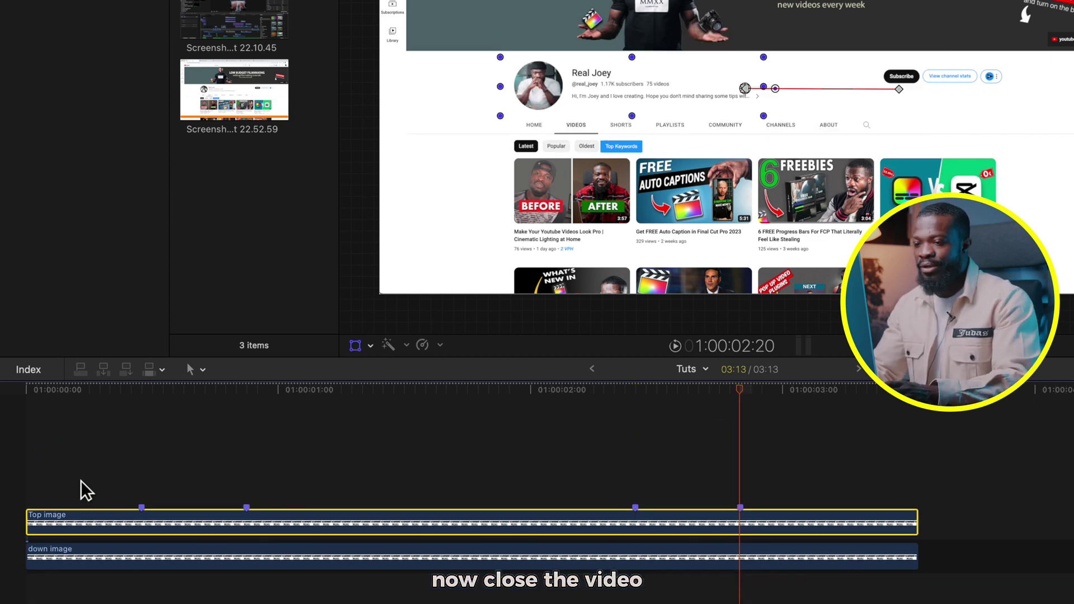
click(144, 534)
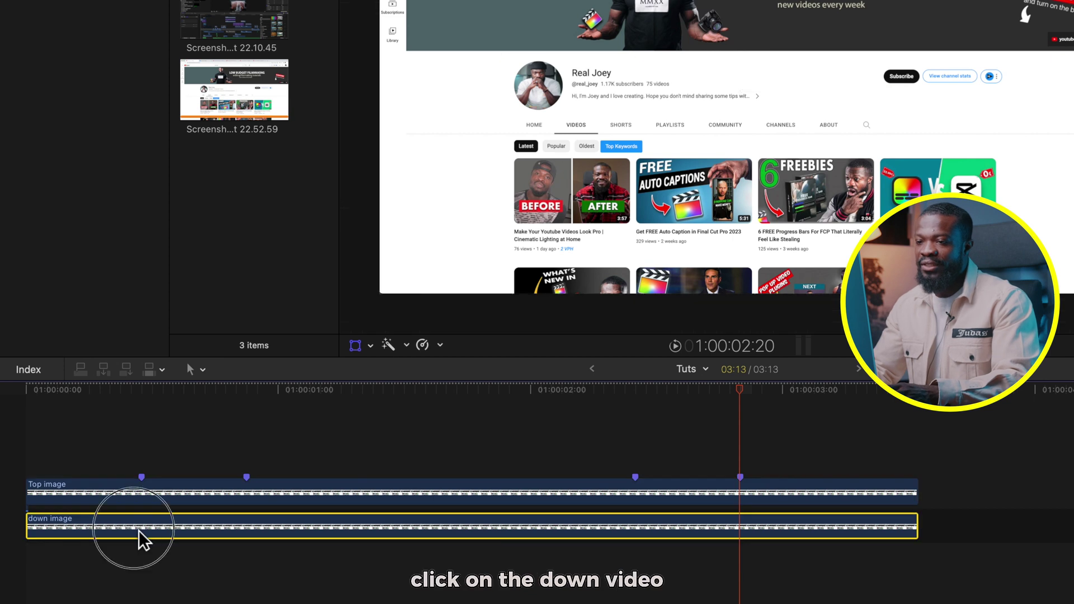
- Add a Color Wheels correction to the down image at the first marker
click(143, 401)
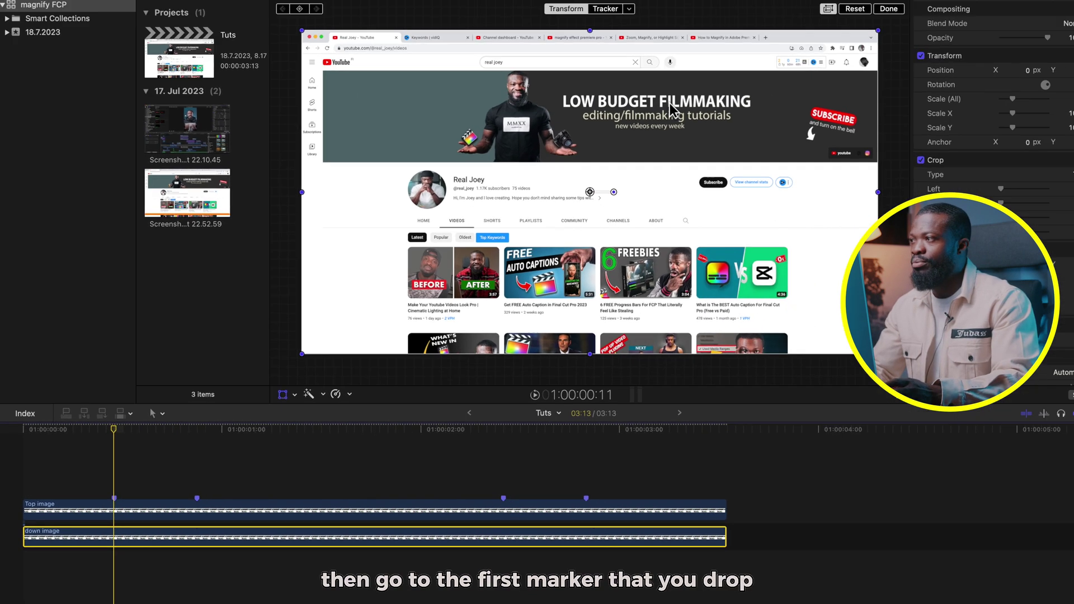
click(937, 0)
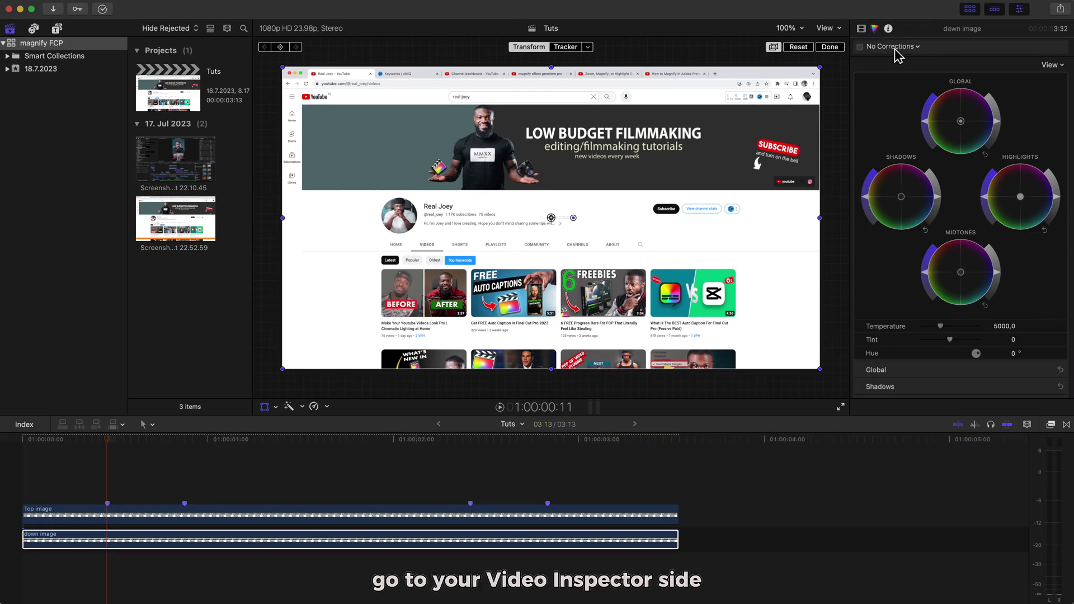
click(894, 49)
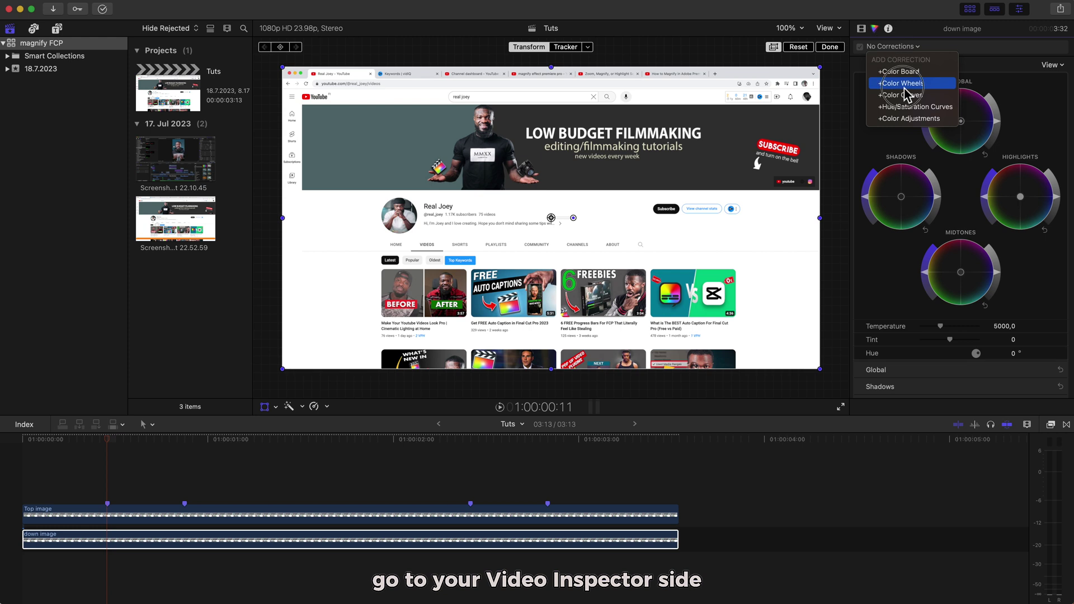
click(907, 90)
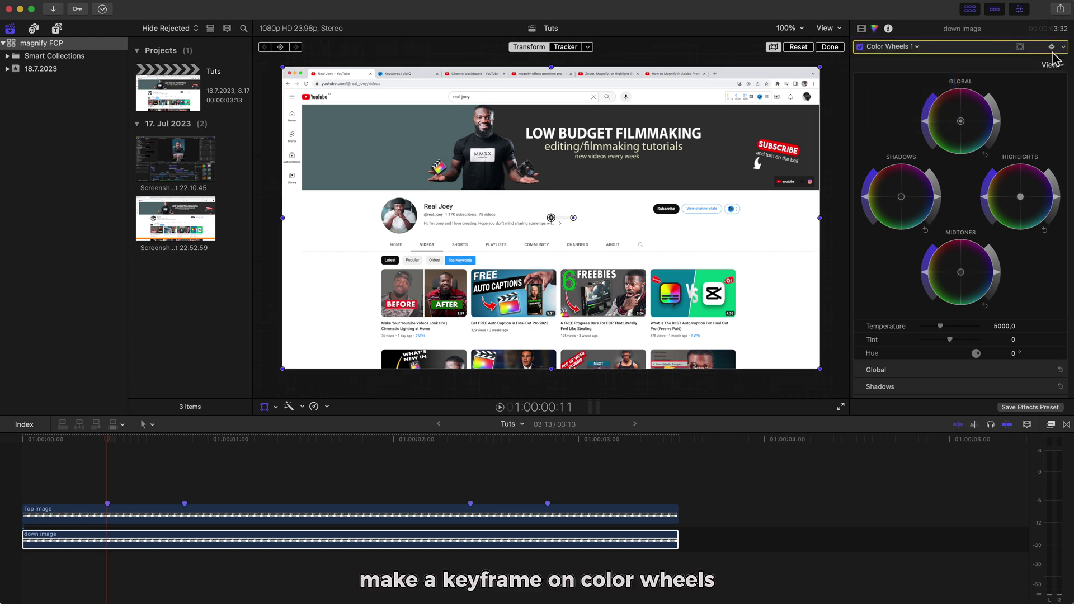
- Darken the down image's exposure at the second marker and restore normal brightness at the last
click(193, 441)
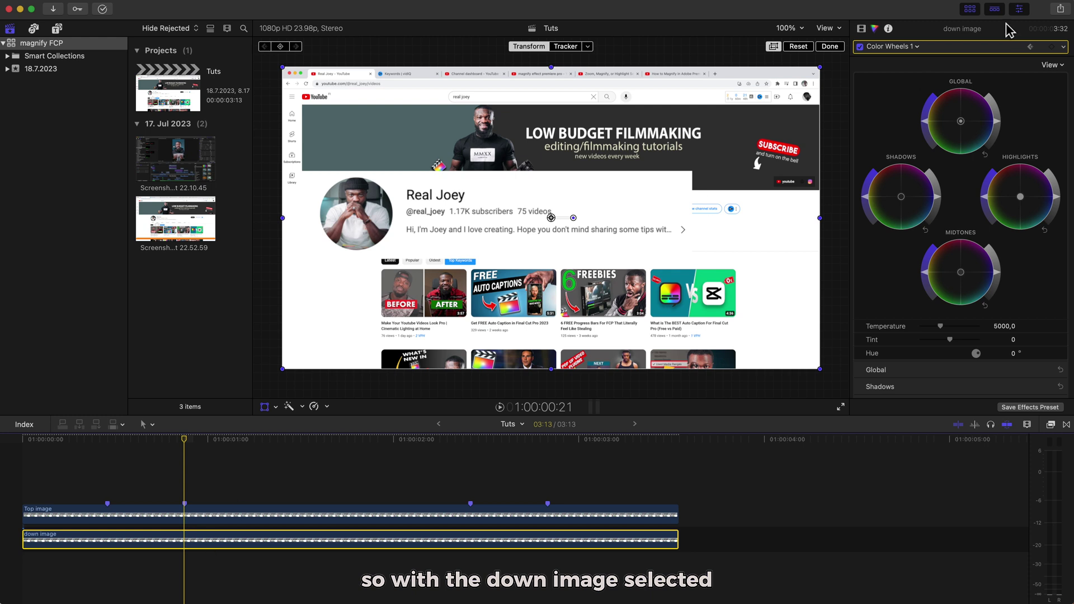
drag(1004, 132, 1000, 147)
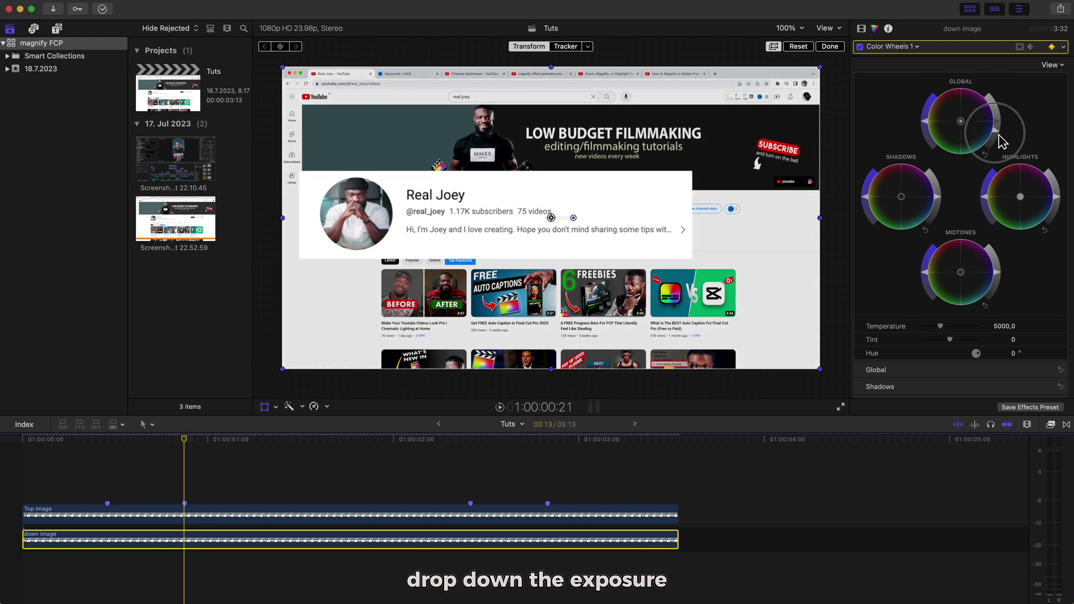
drag(926, 134, 928, 144)
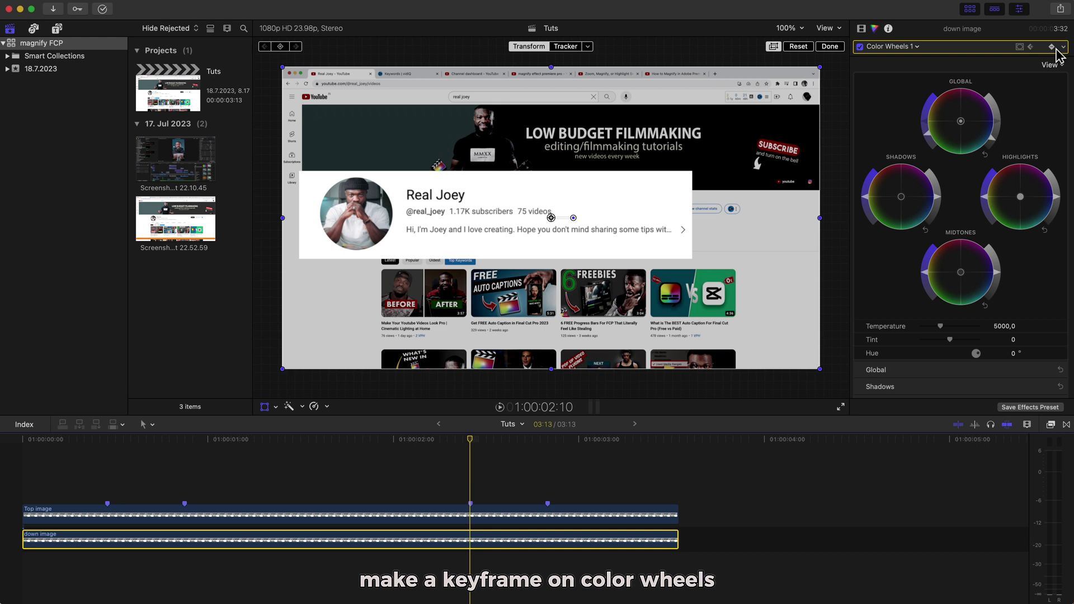
click(547, 447)
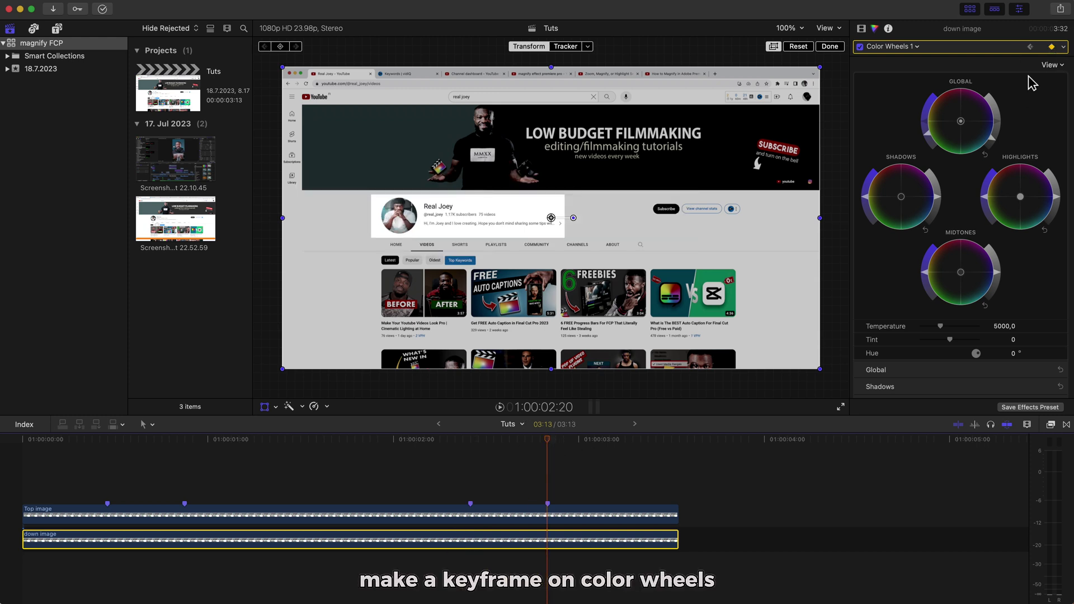
click(987, 157)
click(72, 454)
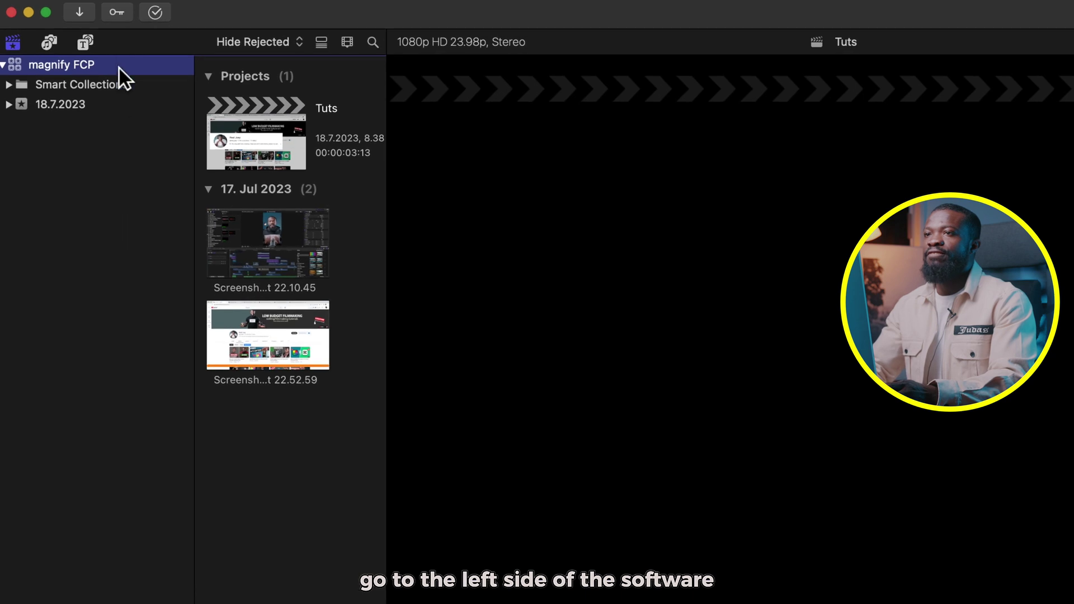
- Place a Custom solid between the two image layers, trimmed to end with them
click(91, 43)
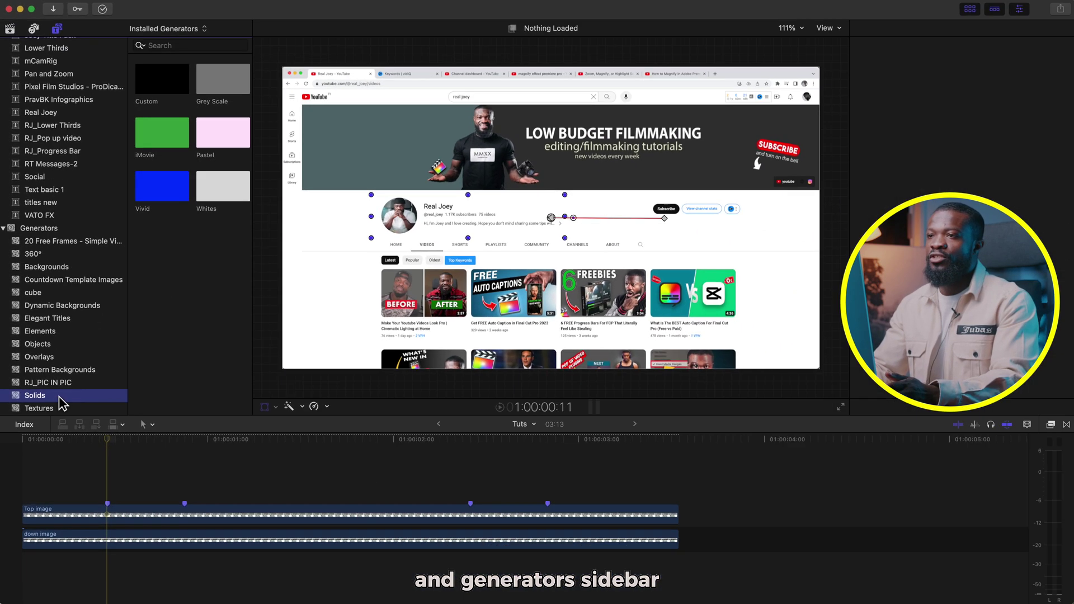
drag(157, 68, 49, 531)
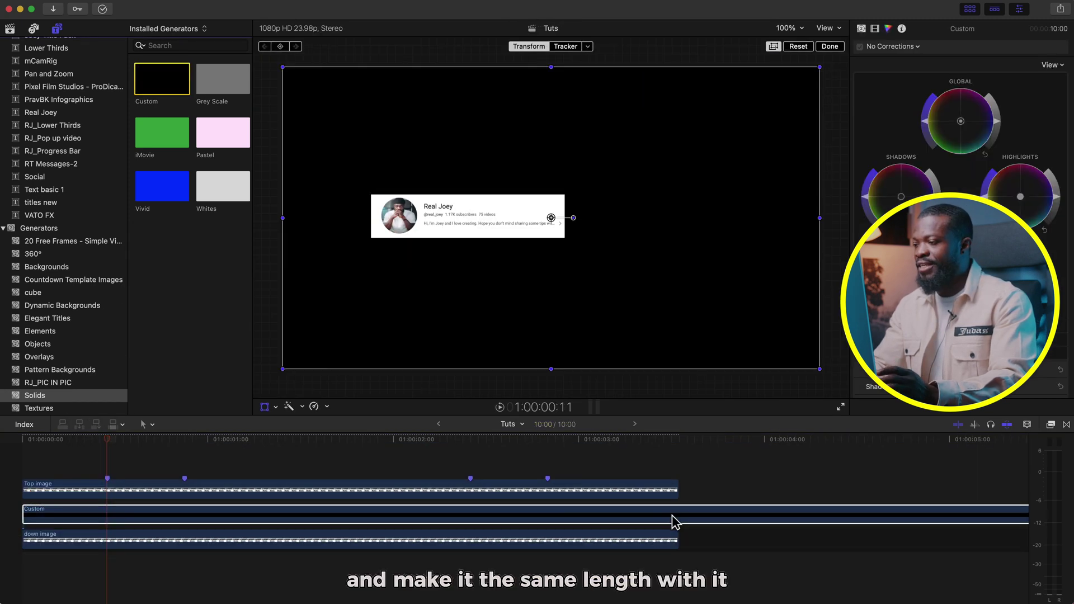
click(678, 439)
key(alt+bracketright)
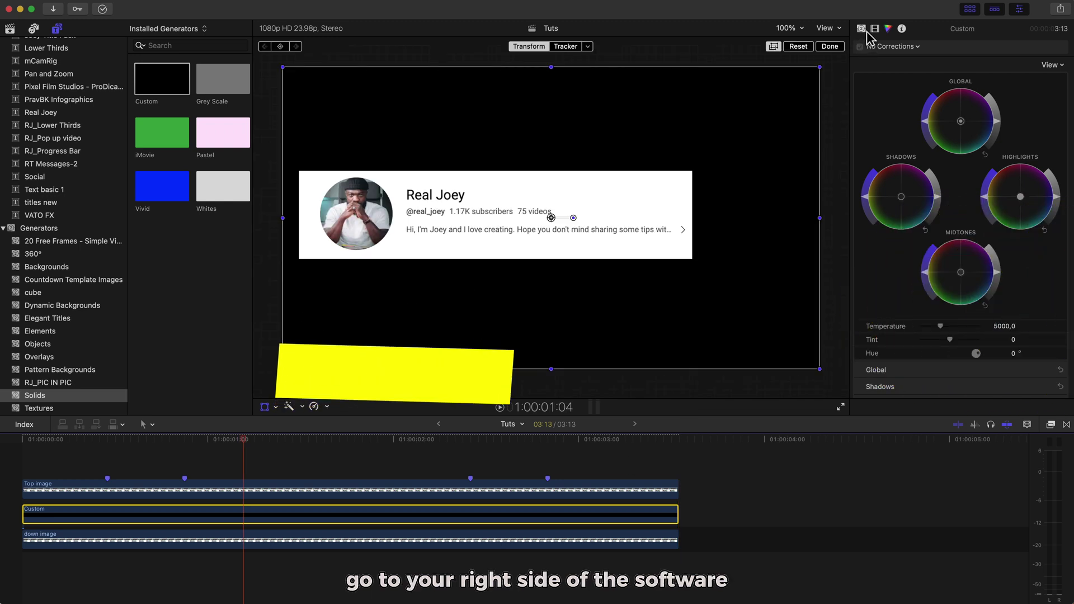
- Set the Custom solid's generator Color to Red
click(861, 30)
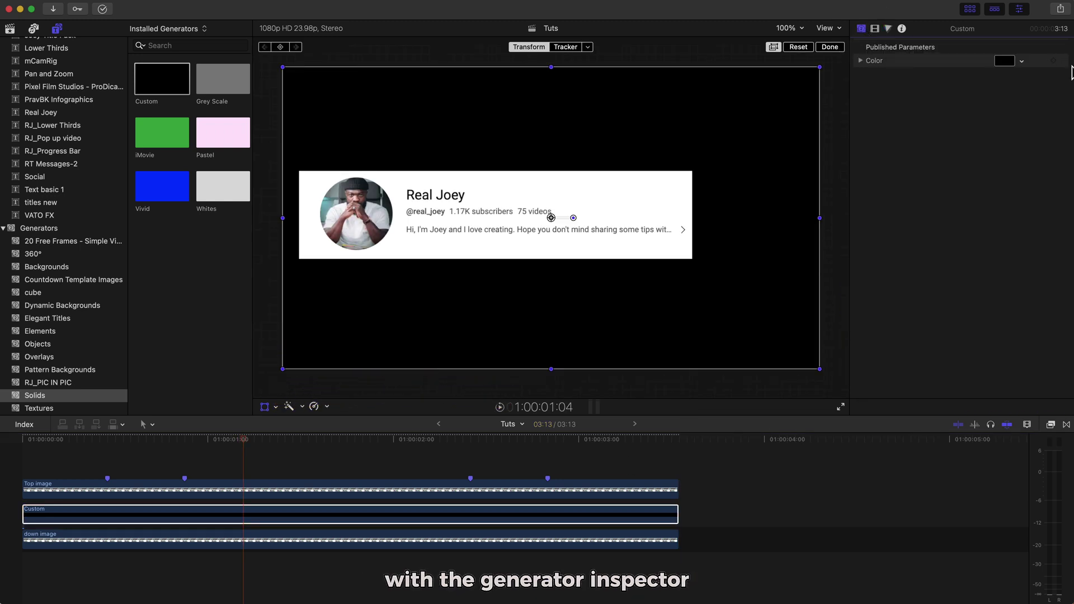
click(1005, 61)
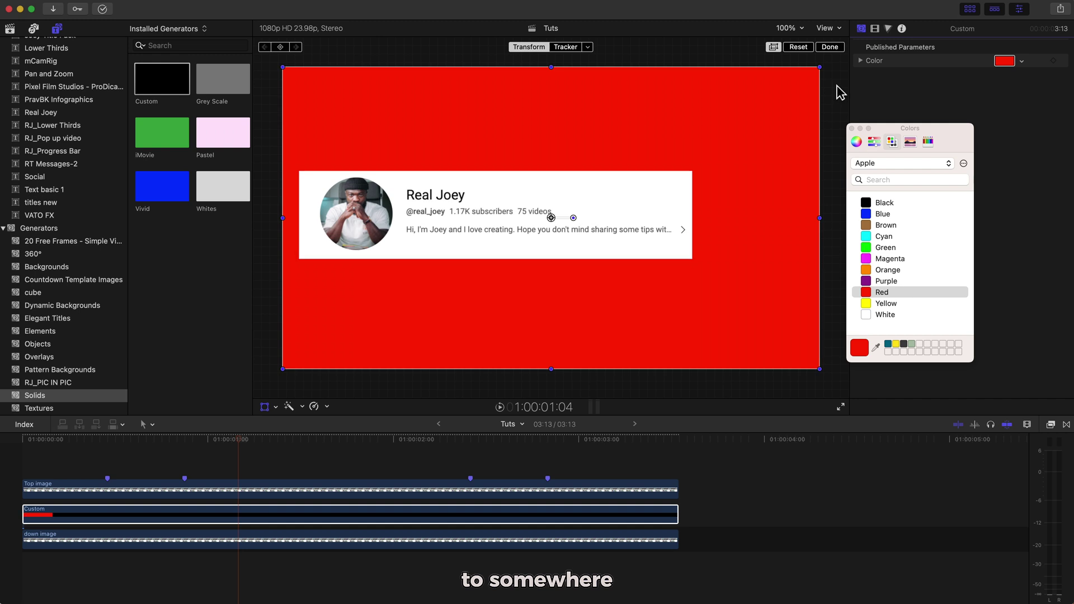
click(852, 128)
click(108, 493)
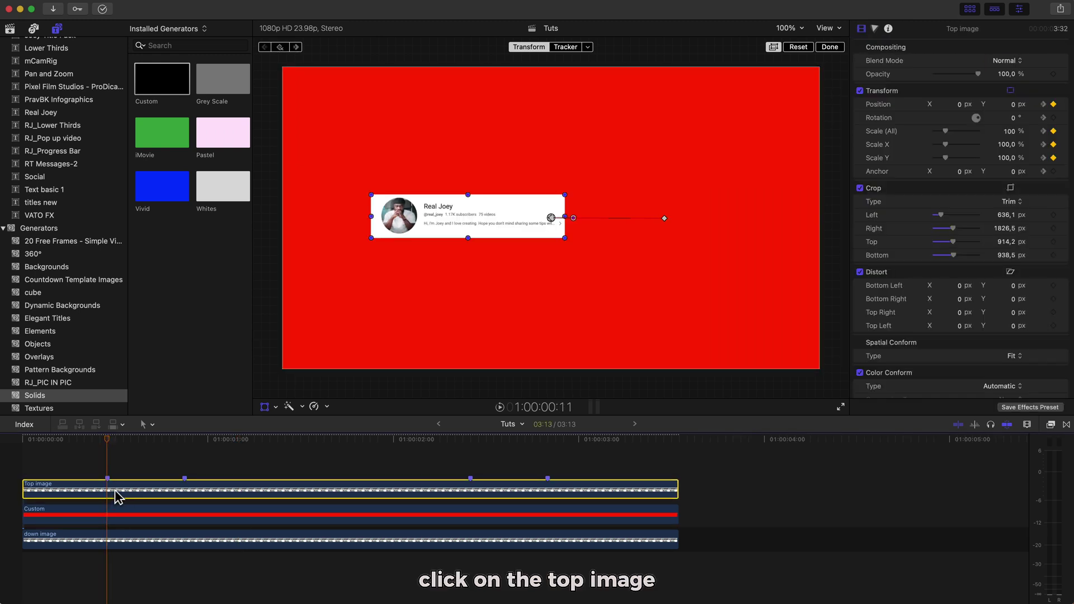
- Paste Top image's Transform and Crop attributes onto the Custom solid, with keyframe timing set to Maintain
key(super+c)
click(116, 512)
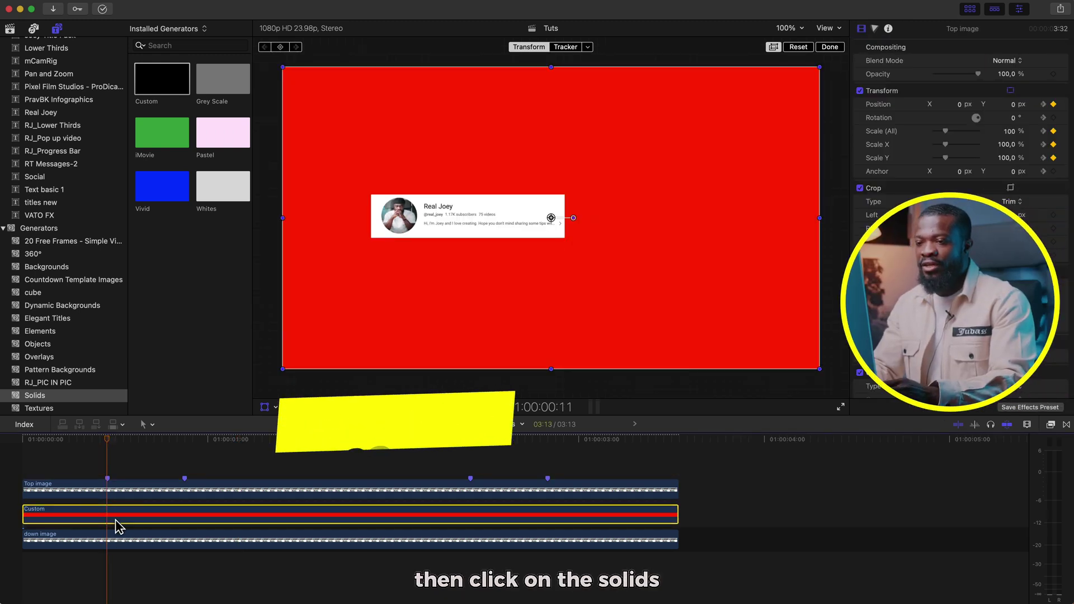
key(shift+super+v)
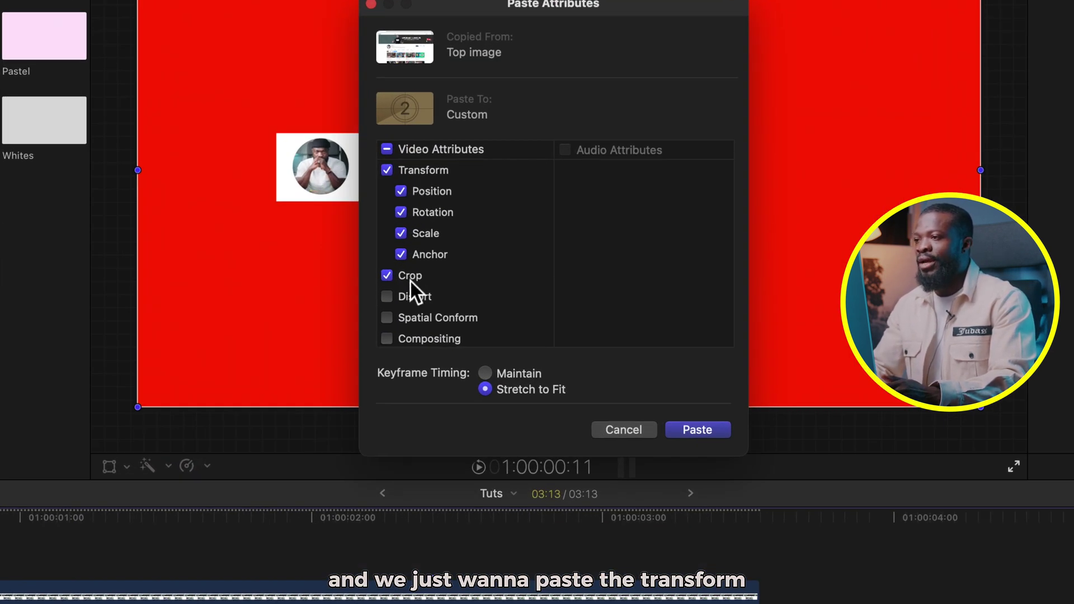
click(486, 374)
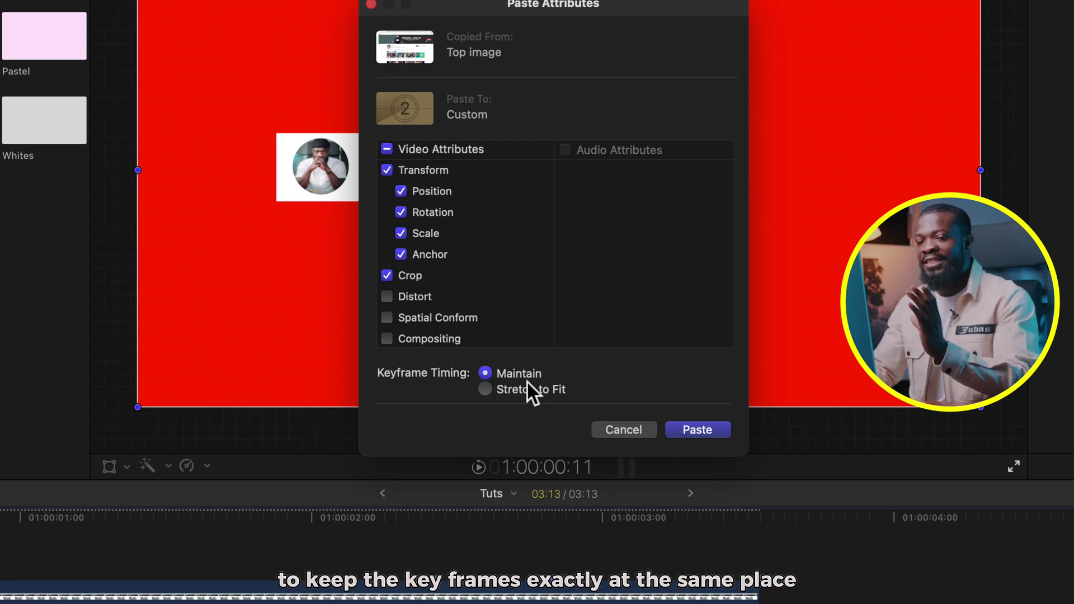
click(689, 431)
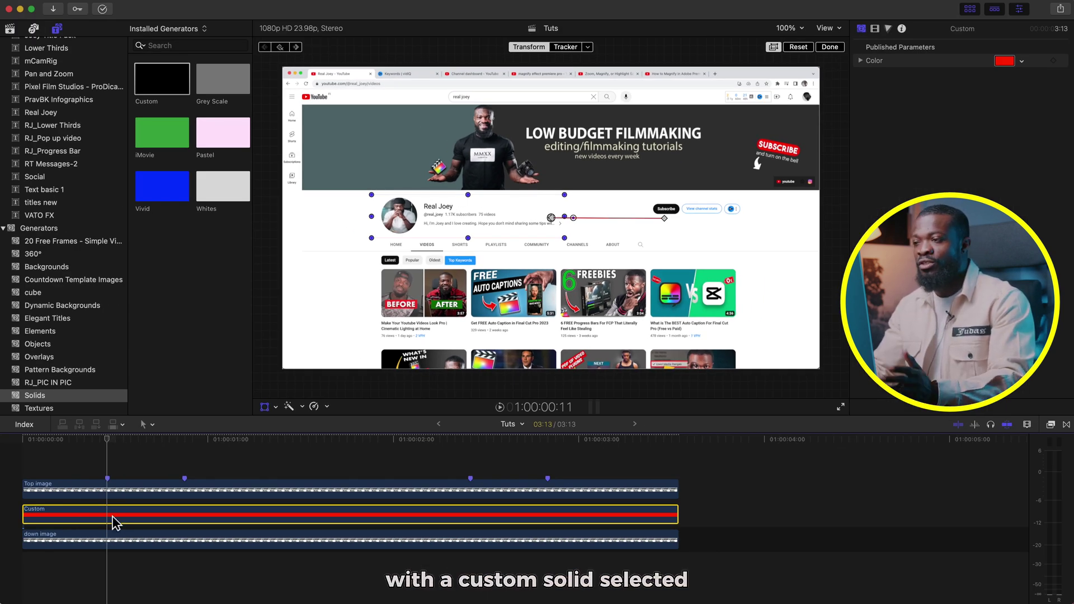
- At the second keyframe, scale the red solid to 220%, shift it right, and stretch it taller around the card
click(875, 28)
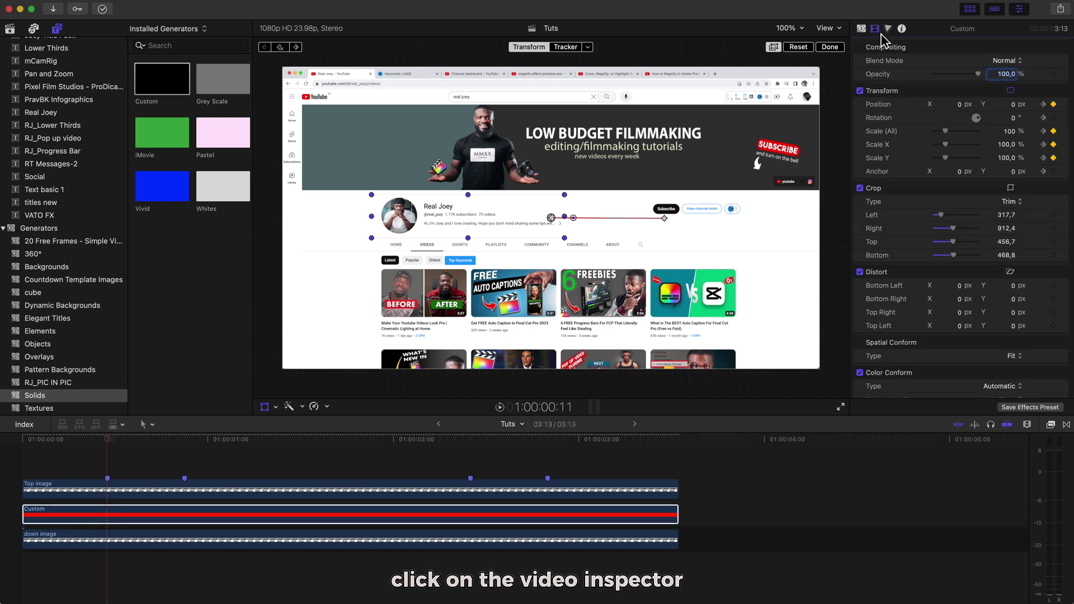
click(1049, 109)
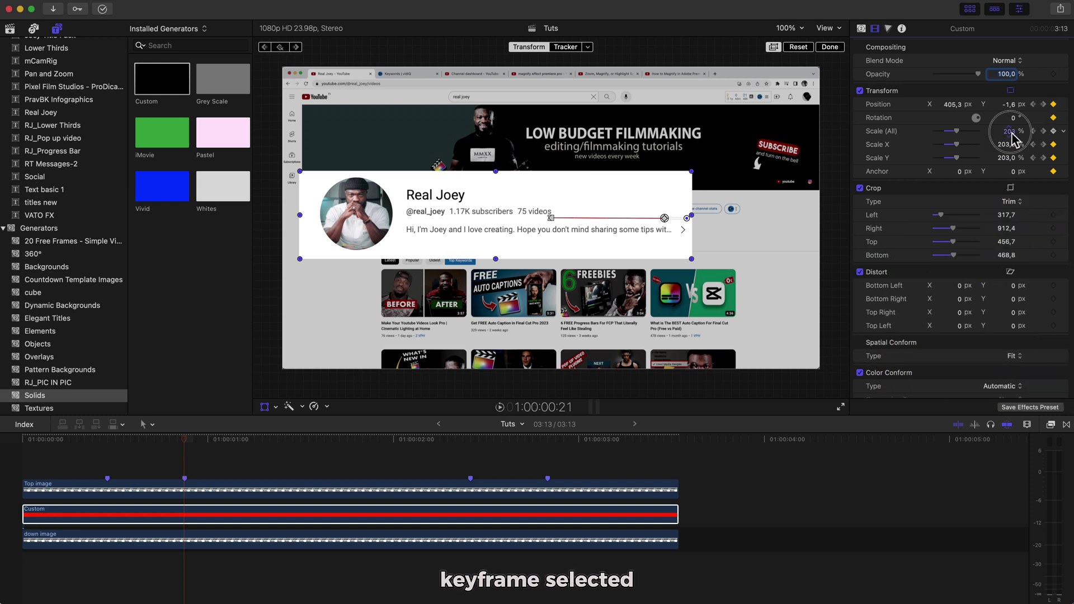
drag(1008, 131, 1009, 128)
click(1011, 92)
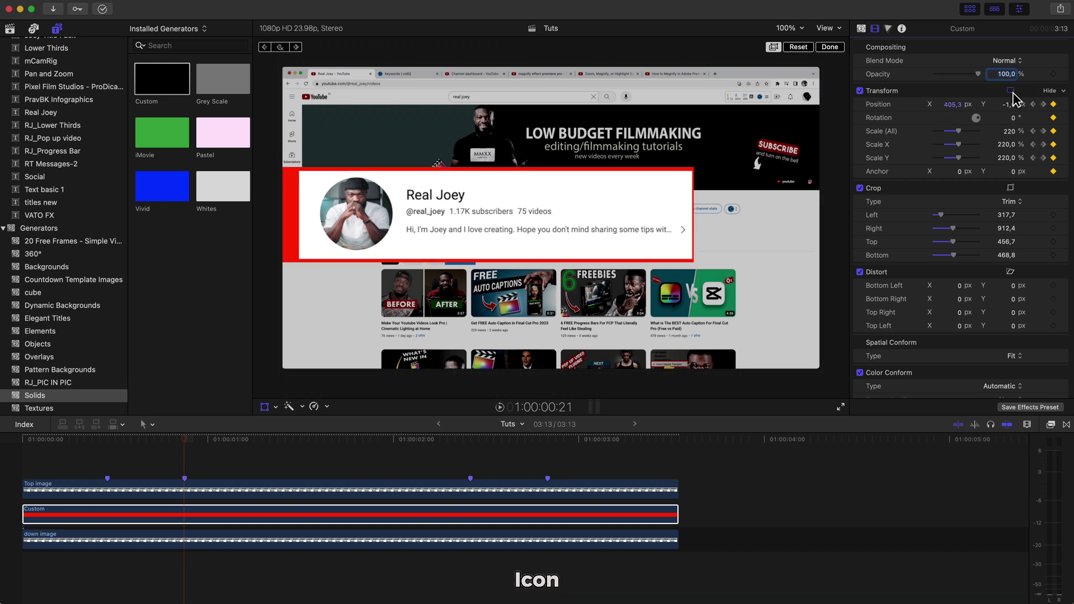
drag(415, 216, 432, 217)
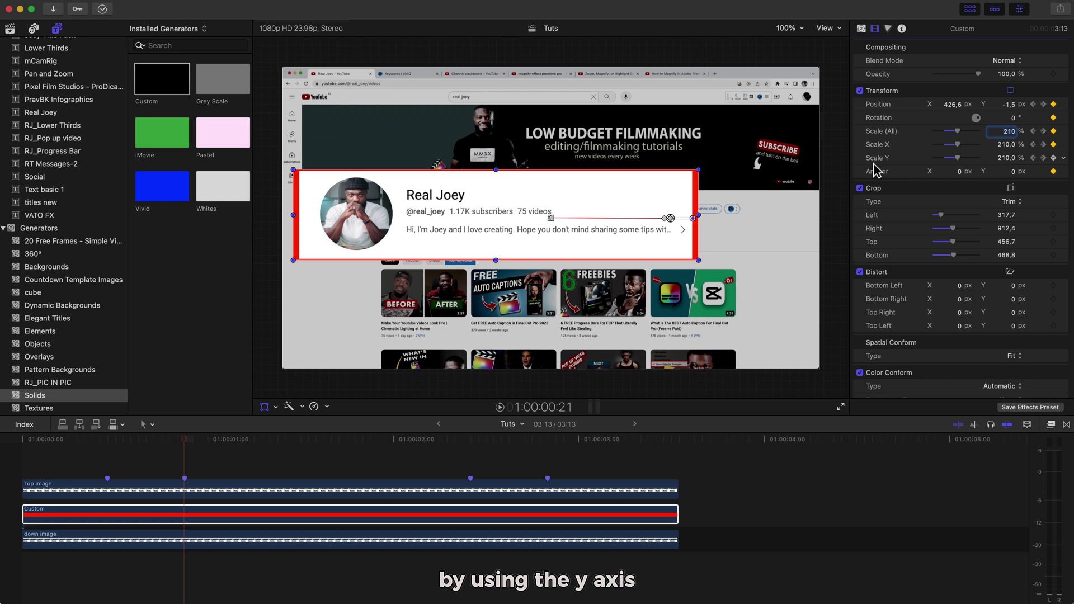
mouse_move(1019, 163)
mouse_down()
mouse_move(1027, 156)
mouse_move(1001, 166)
mouse_up()
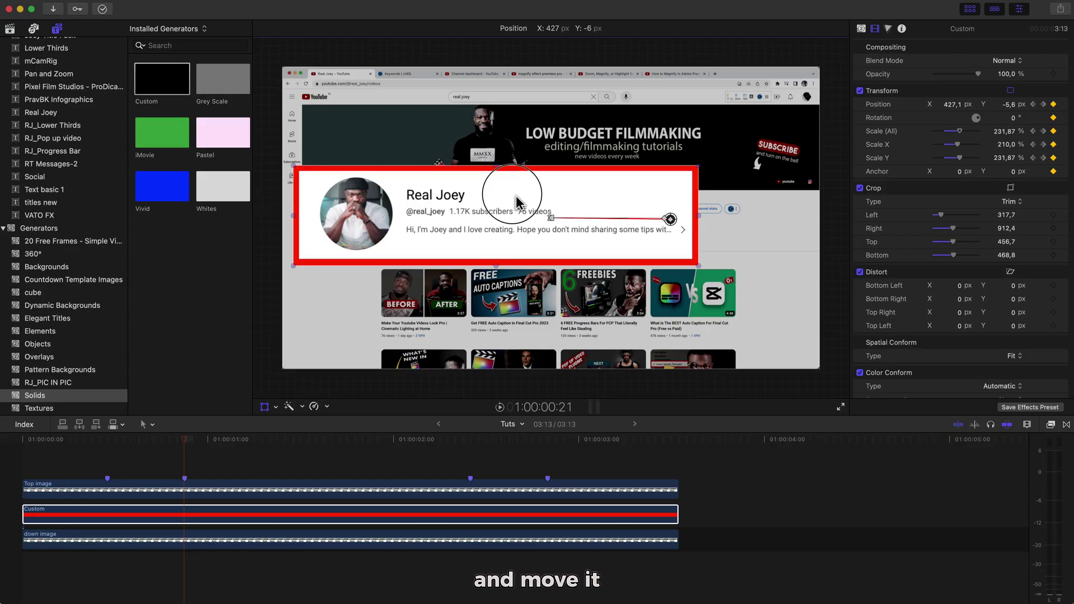
- Move the red solid to about X 427, Y -6 so the border frames the card evenly
click(515, 201)
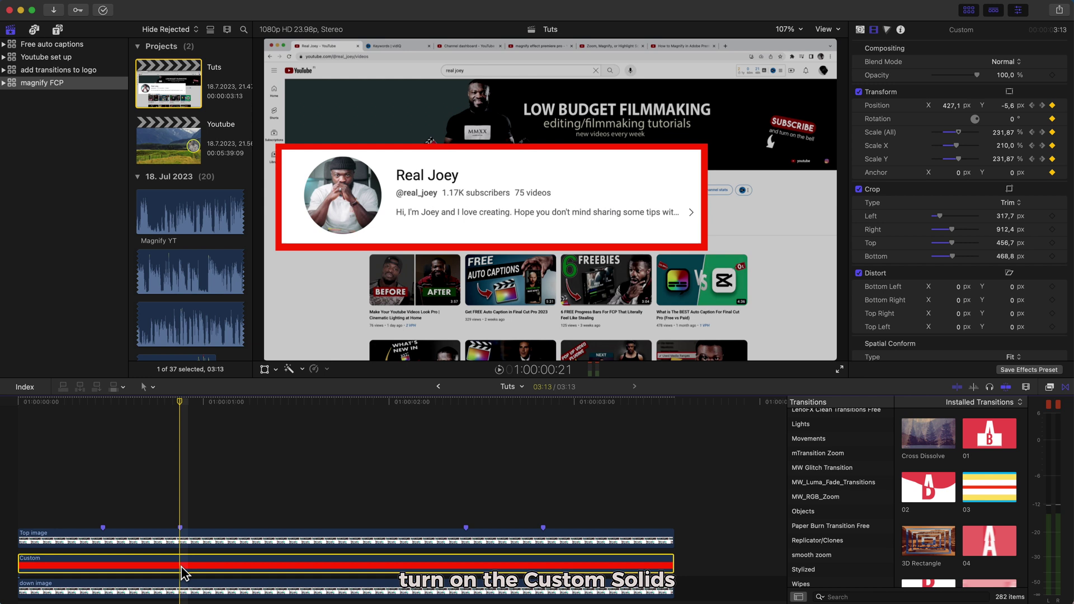
- Replace the red solid's third transform keyframe with the second keyframe's values by deleting and pasting keyframes
key(ctrl+v)
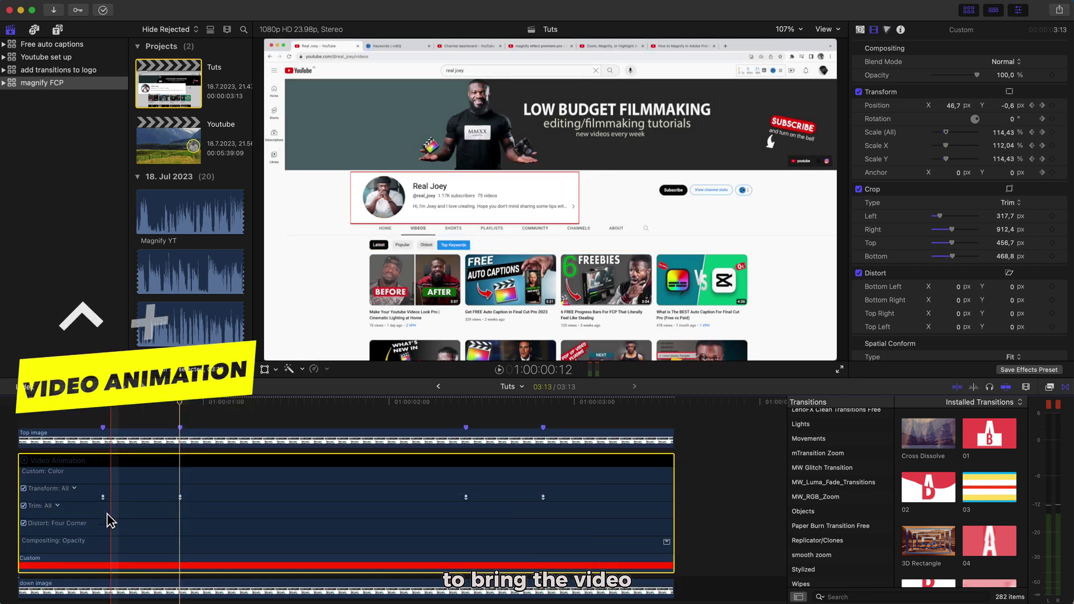
click(180, 496)
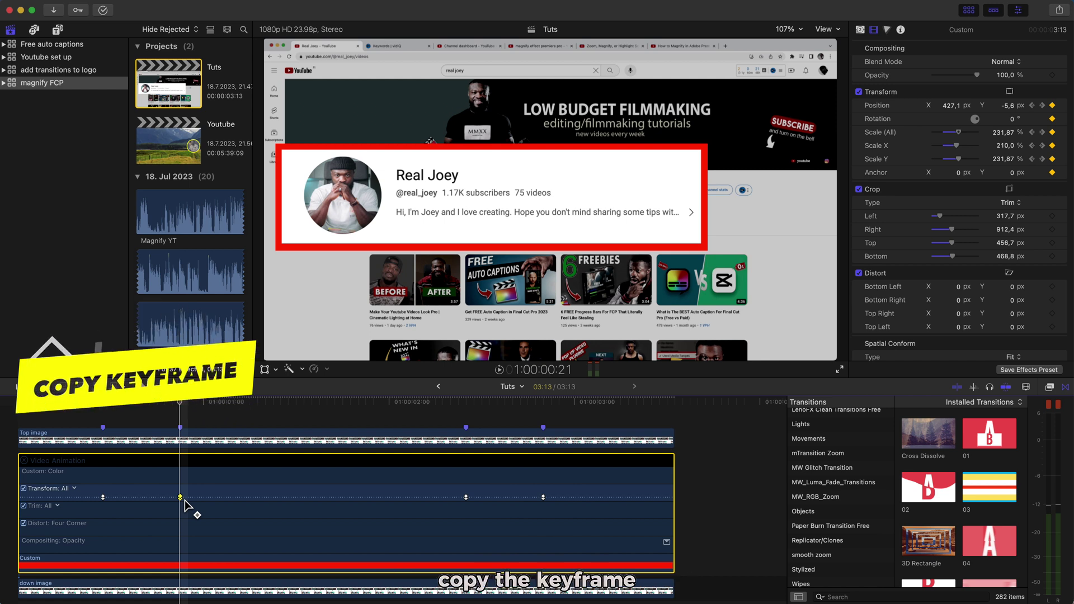
click(466, 497)
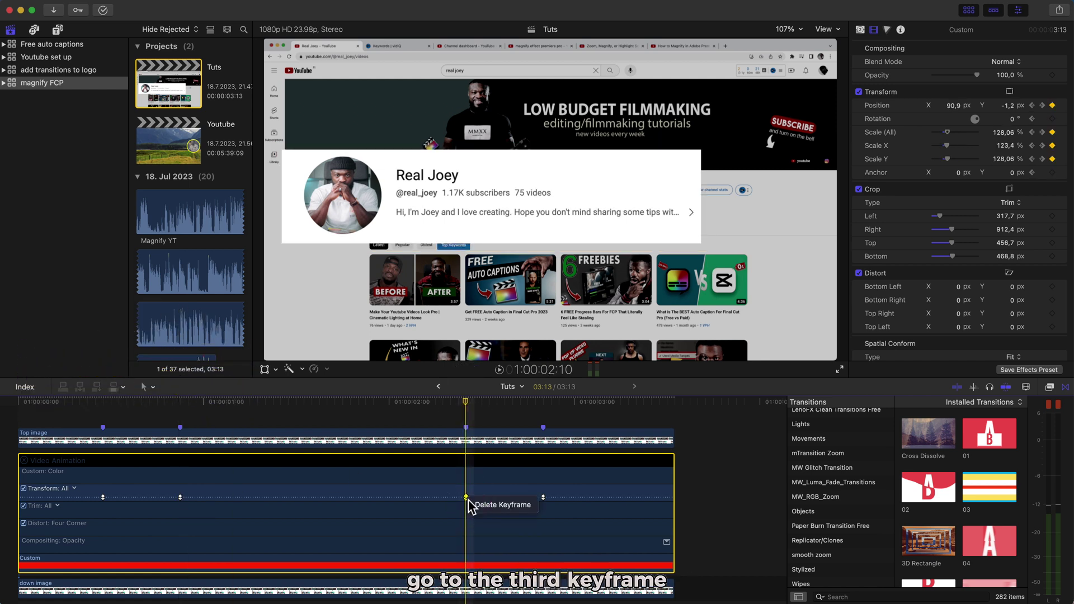
click(495, 504)
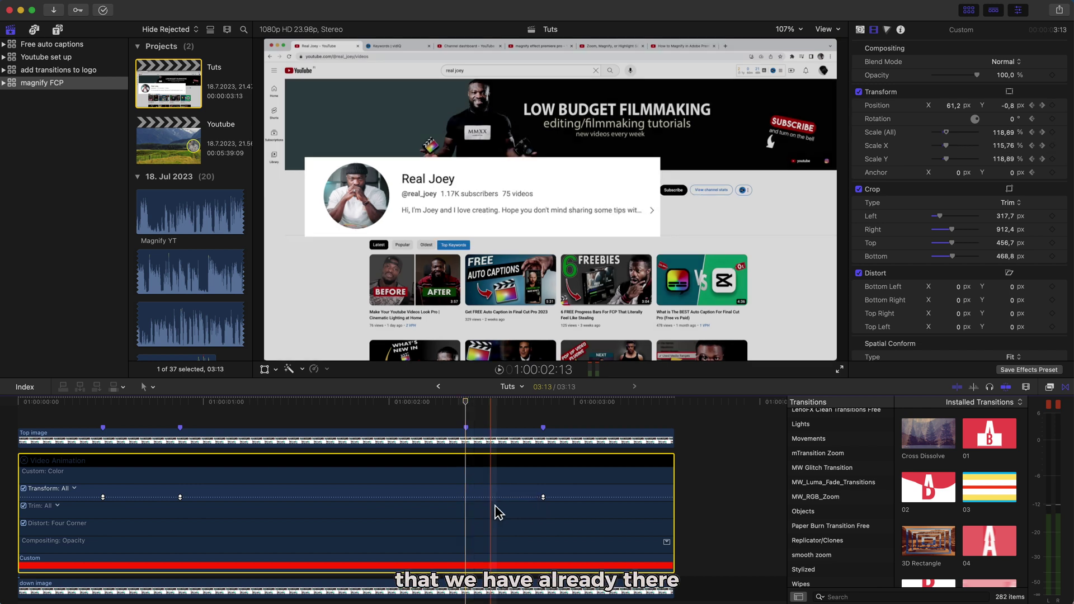
key(shift+alt+v)
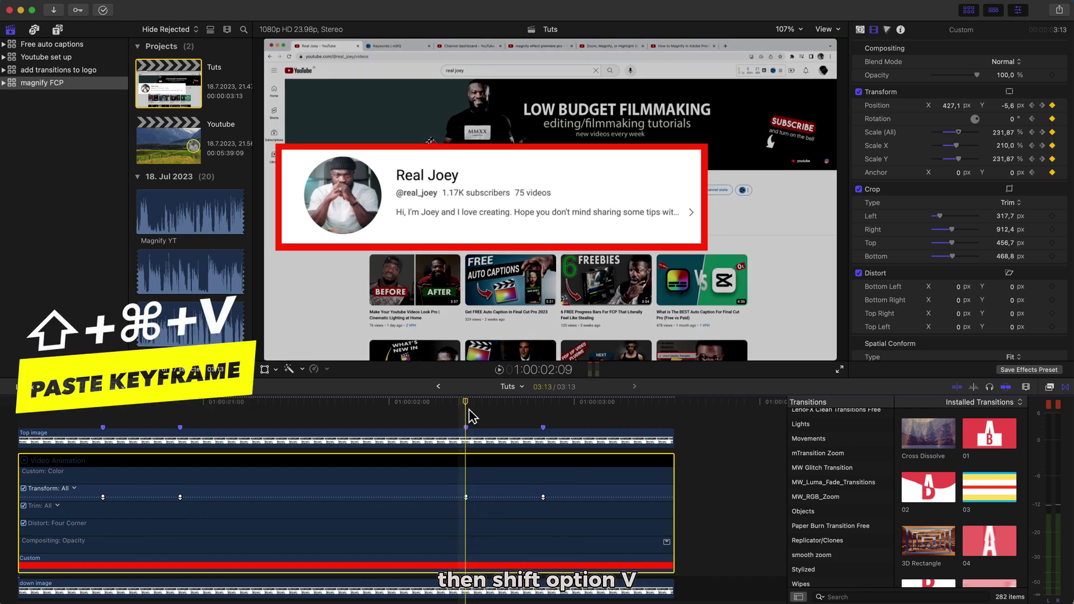